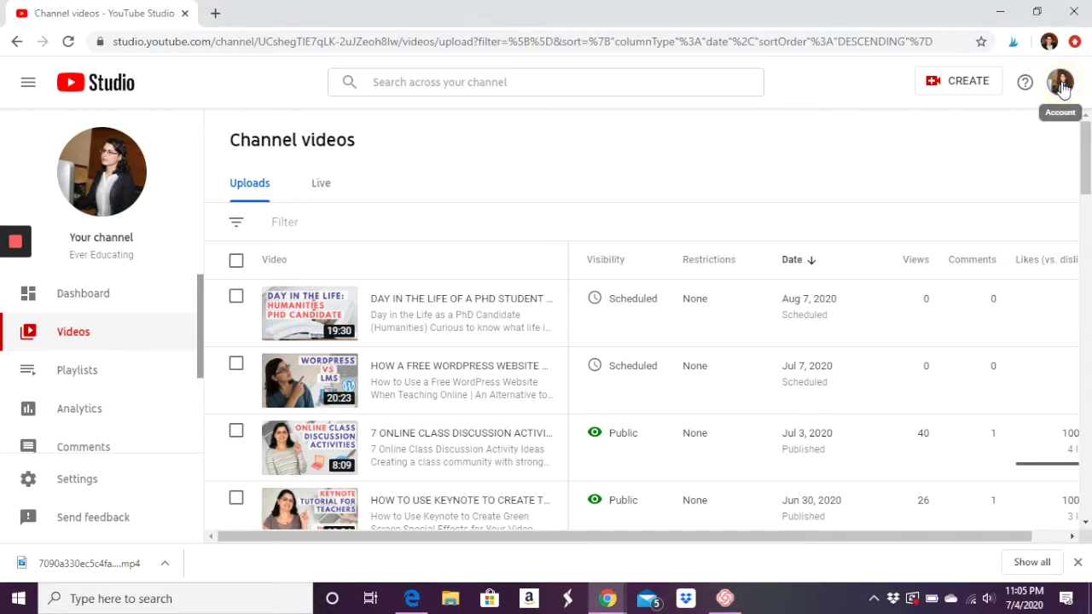
# Step: Visit the public channel page from the avatar menu, then return to the YouTube Studio dashboard
pyautogui.click(1061, 83)
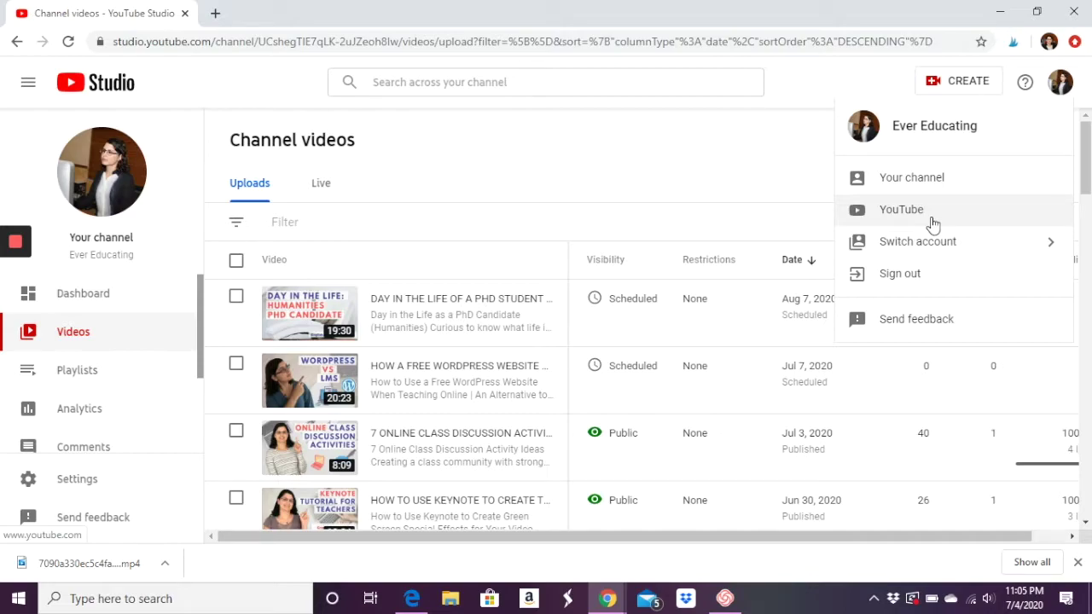
pyautogui.click(926, 182)
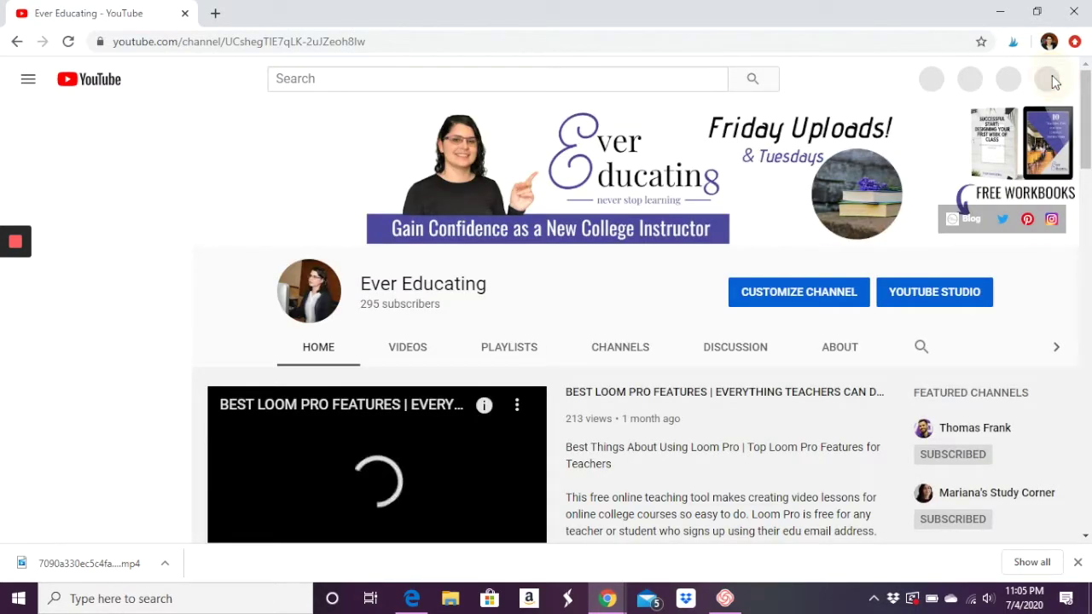
pyautogui.click(1042, 81)
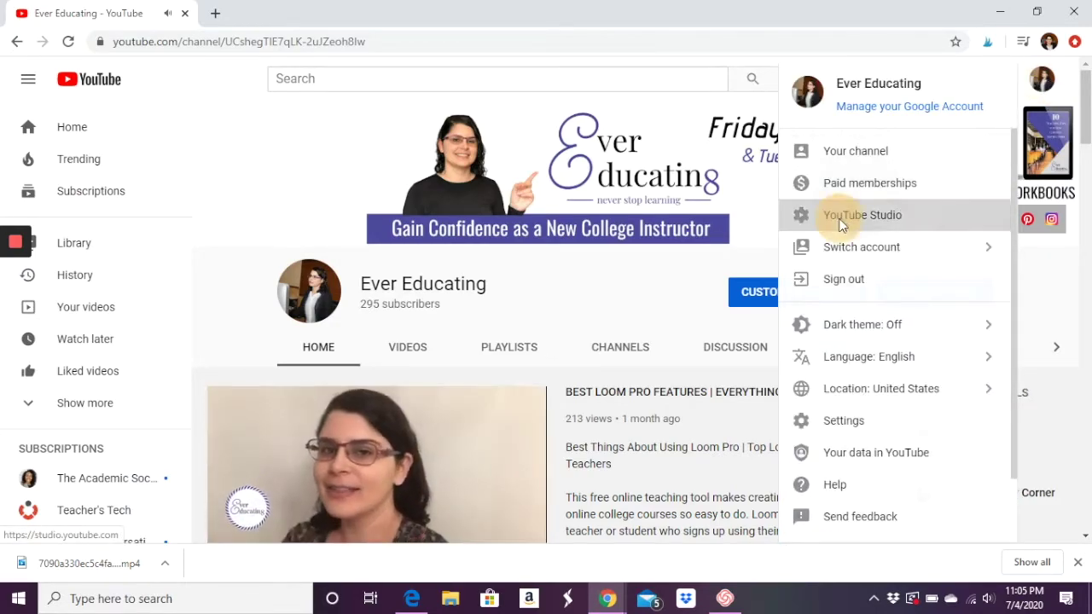
pyautogui.click(839, 223)
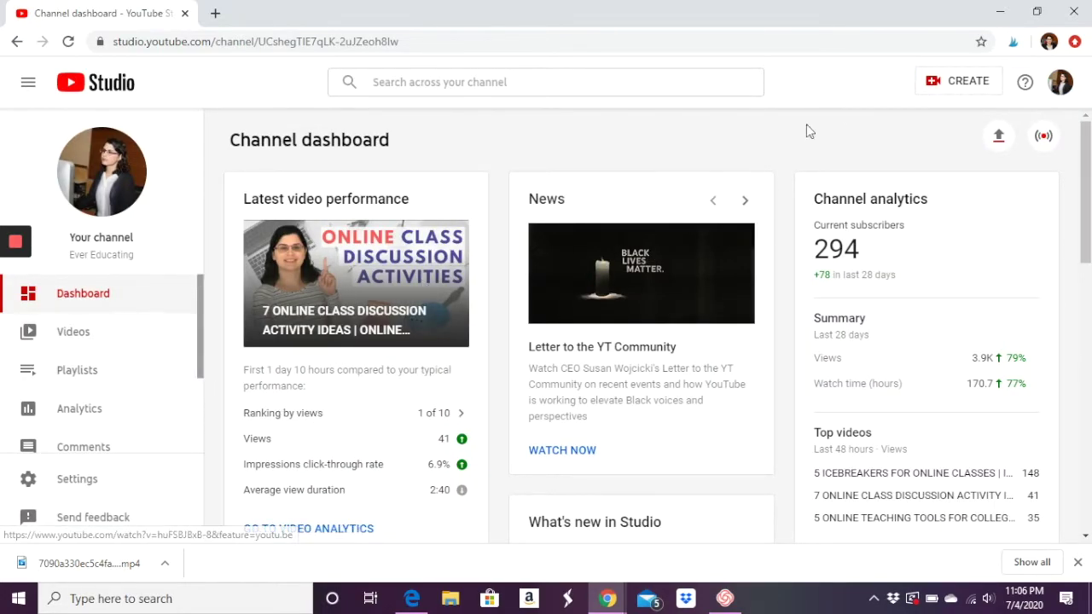
# Step: Upload the downloaded mp4 file as a new video titled 'Example'
pyautogui.click(928, 81)
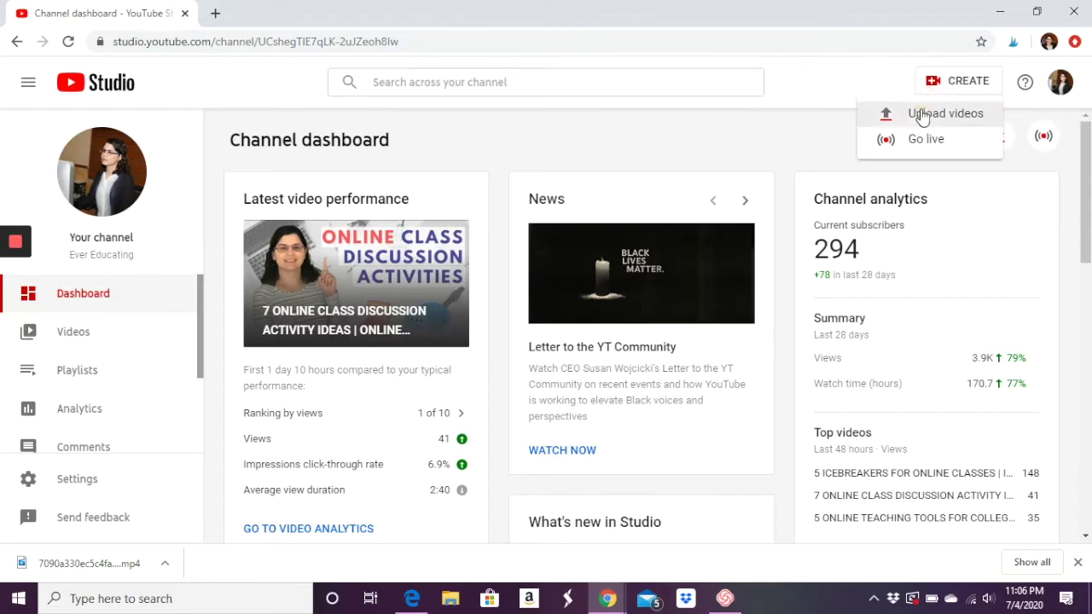
pyautogui.click(921, 115)
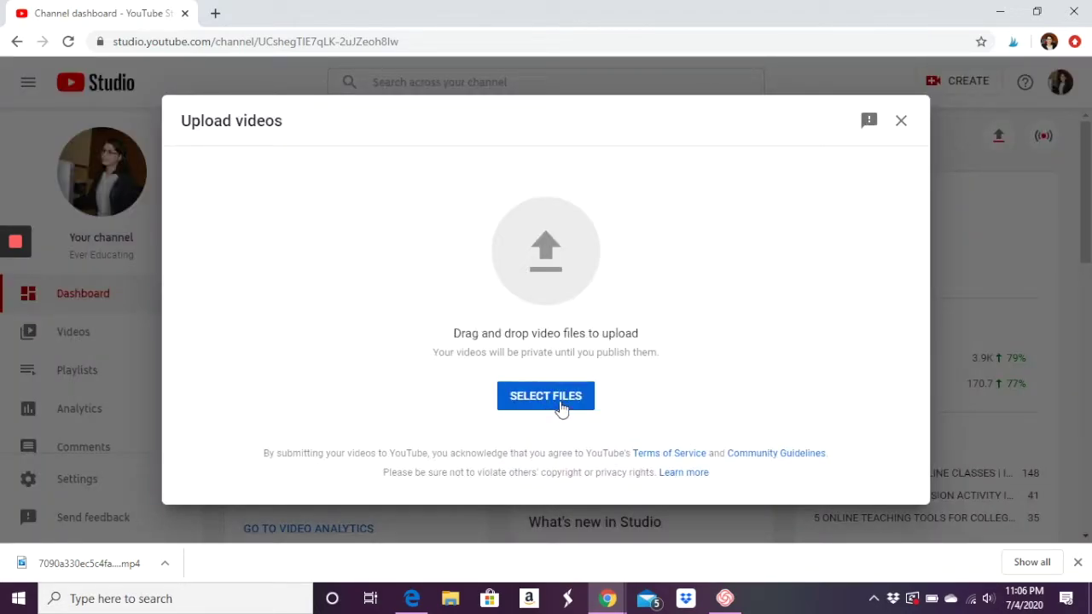
pyautogui.moveTo(95, 566); pyautogui.dragTo(550, 267)
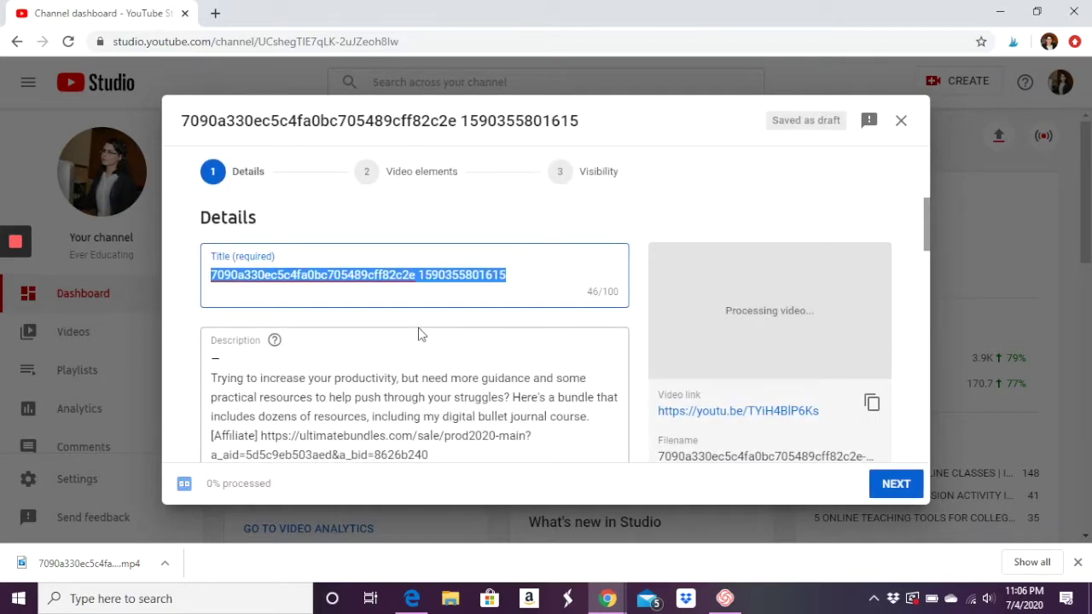
pyautogui.write('Example')
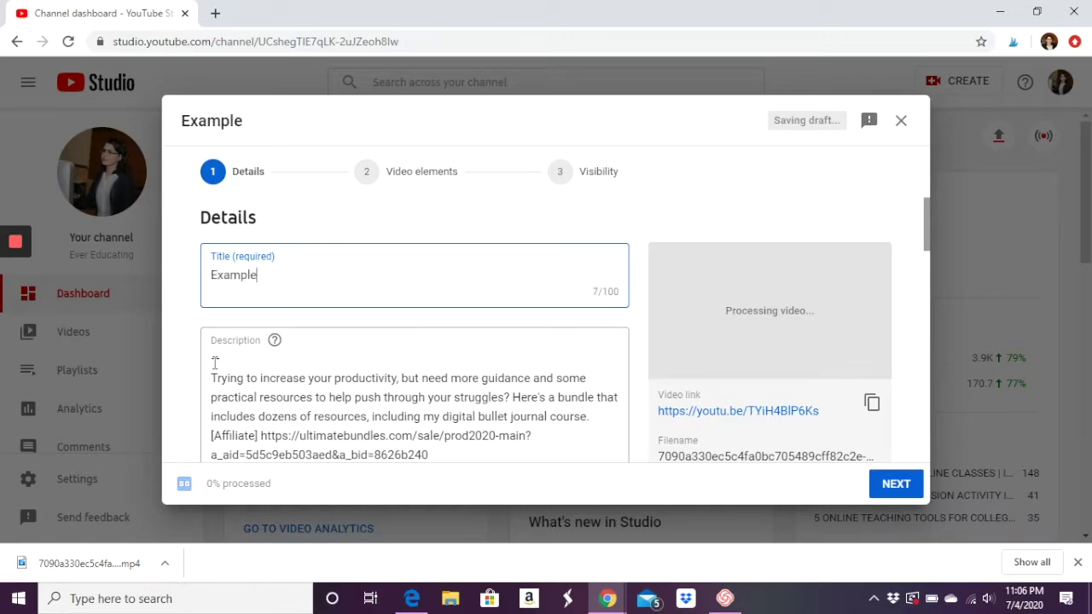
# Step: Add blank lines at the top of the description and paste the saved description template
pyautogui.click(215, 363)
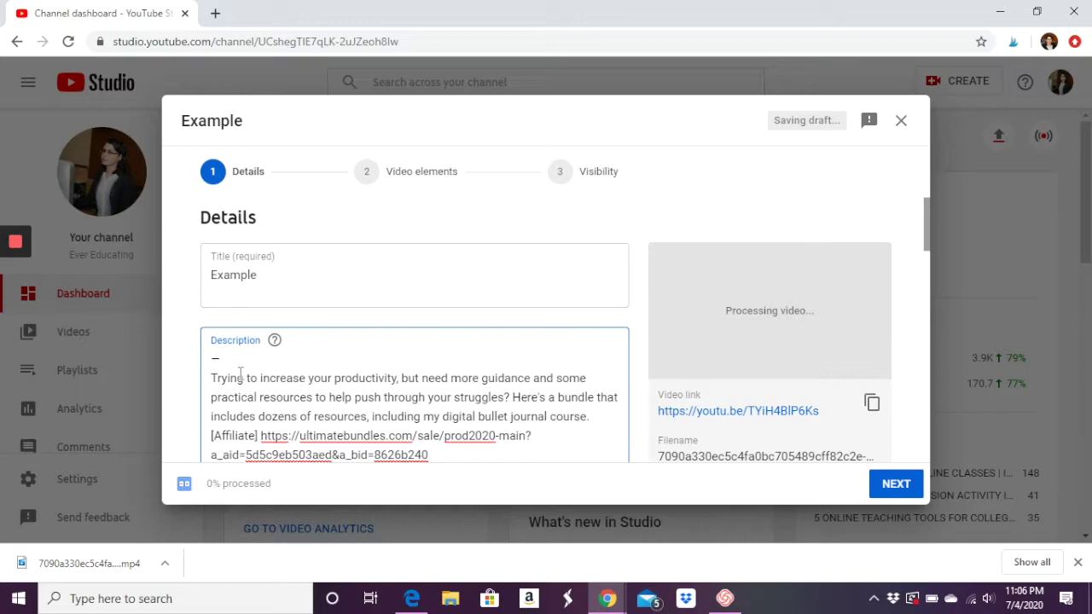
pyautogui.press('Return')
pyautogui.press('Return')
pyautogui.press('Return')
pyautogui.press('Return')
pyautogui.press('Return')
pyautogui.press('Return')
pyautogui.press('Return')
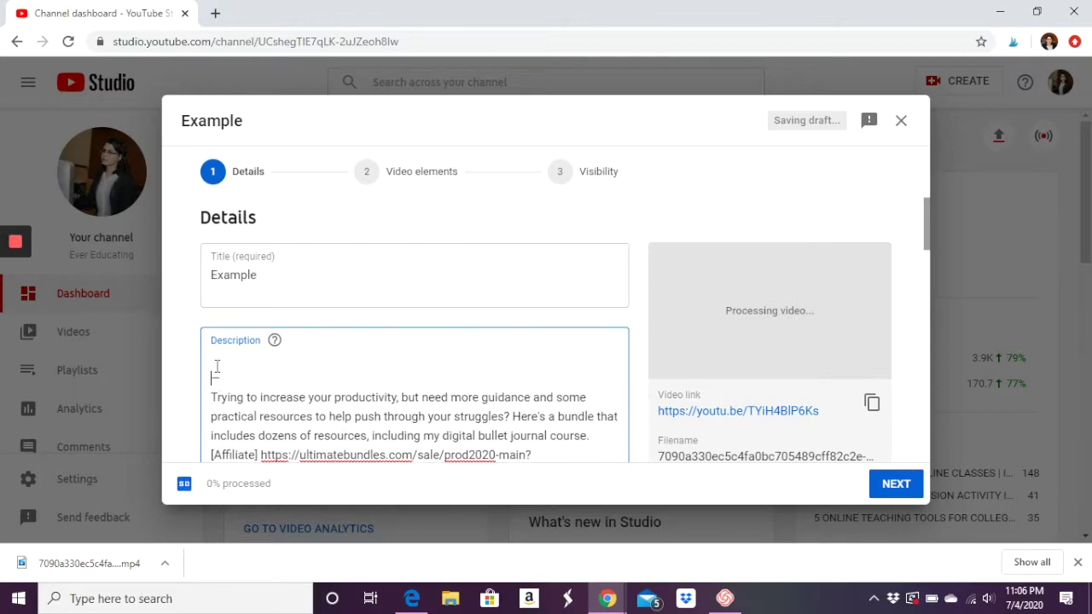
pyautogui.click(219, 322)
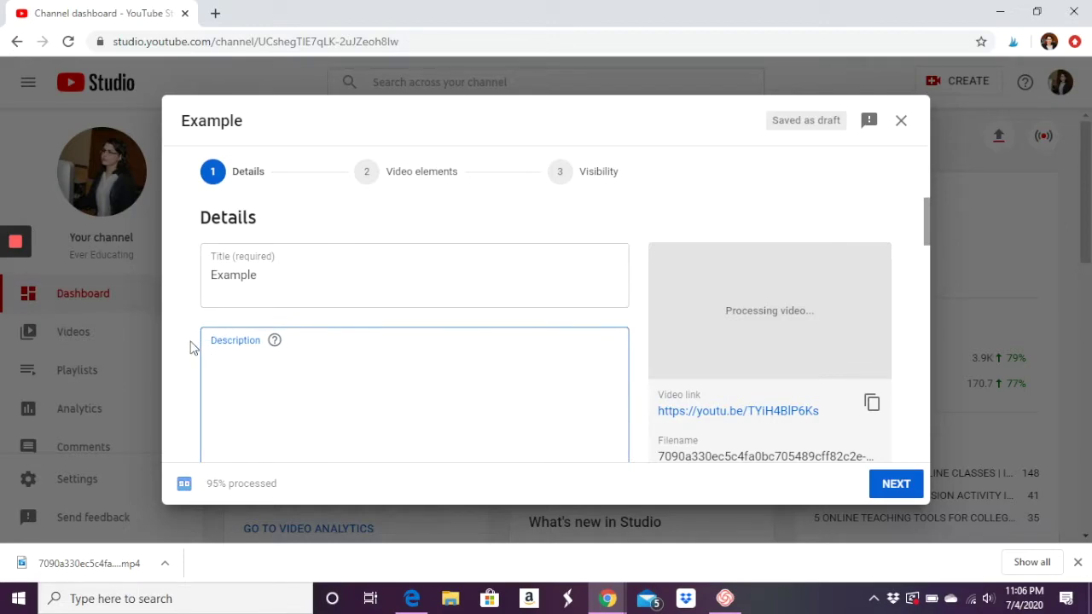
pyautogui.hotkey('ctrl', 'v')
# Step: Choose the third suggested thumbnail for the Example draft
pyautogui.scroll(-8, 192, 348)
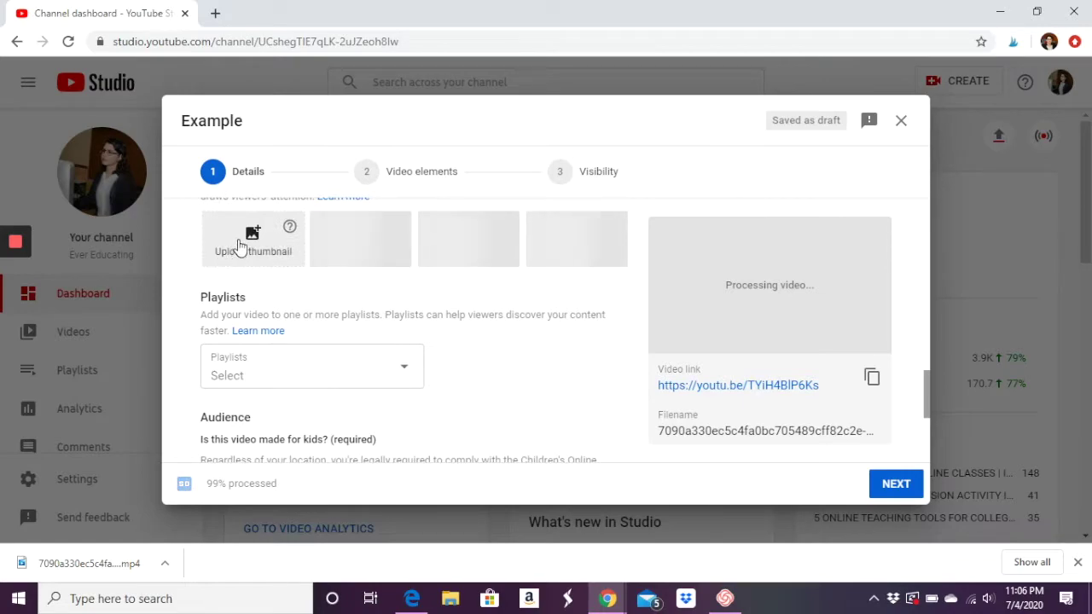
pyautogui.click(469, 249)
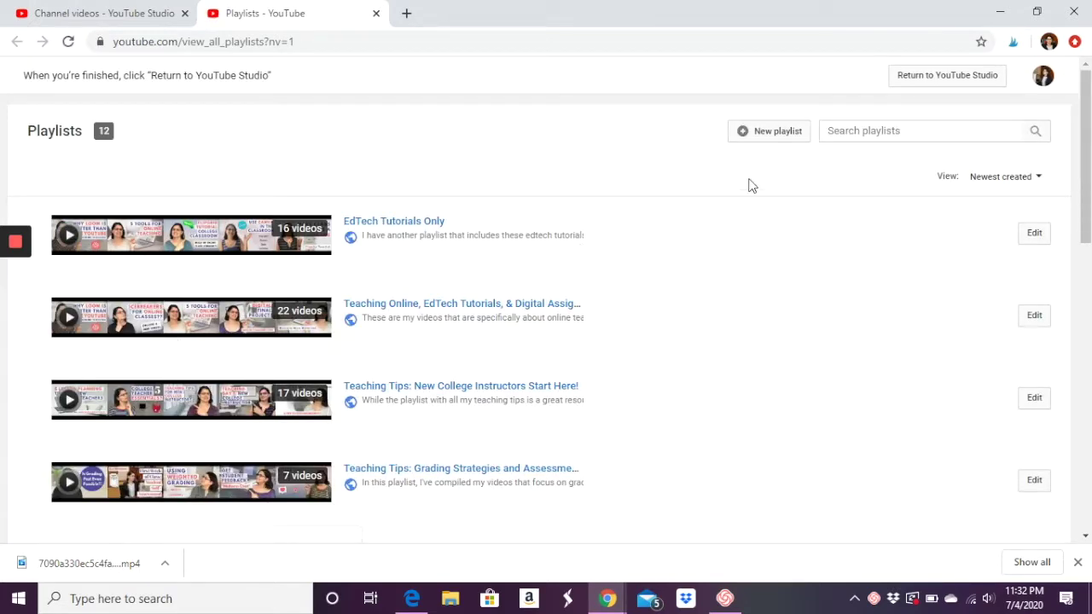
# Step: Start a new playlist and view its visibility choices
pyautogui.click(767, 136)
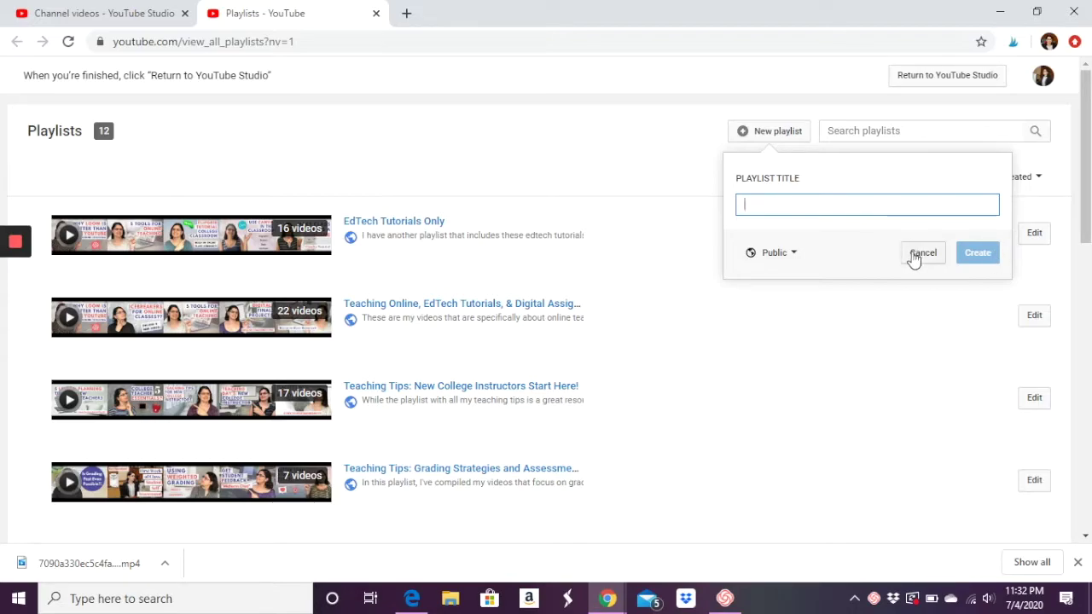
pyautogui.click(791, 260)
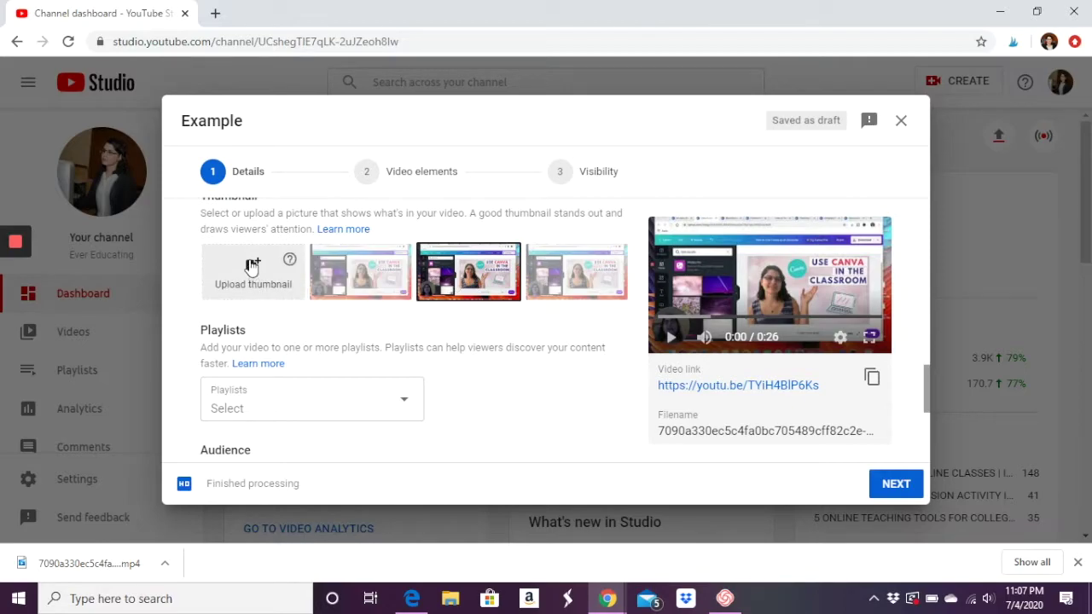
# Step: Expand More options on Details and review paid promotion, tags, language and recording date
pyautogui.scroll(-3, 178, 375)
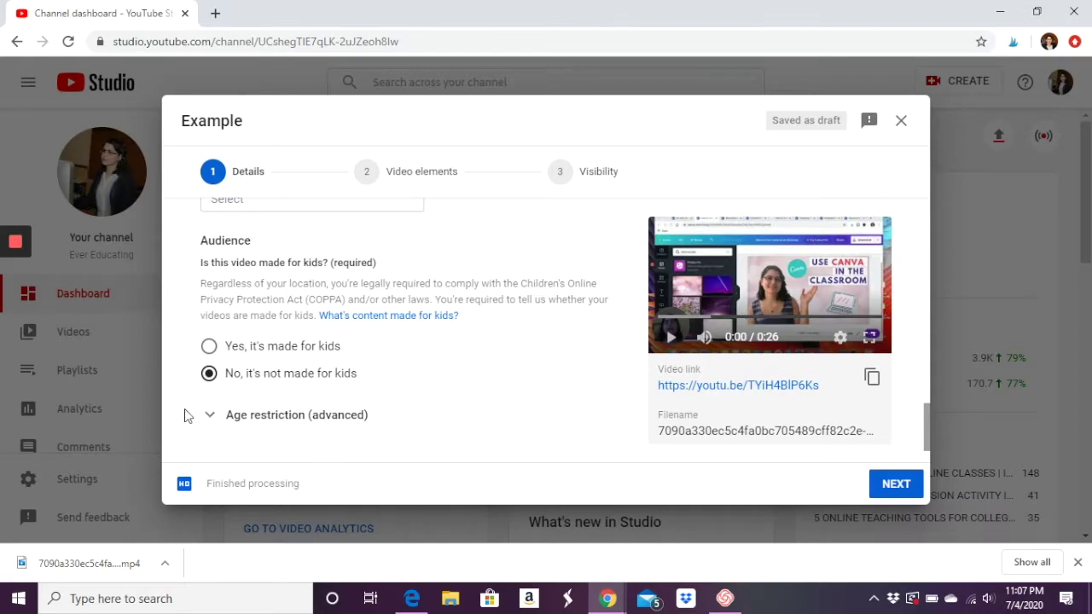
pyautogui.scroll(-1, 184, 413)
pyautogui.click(212, 412)
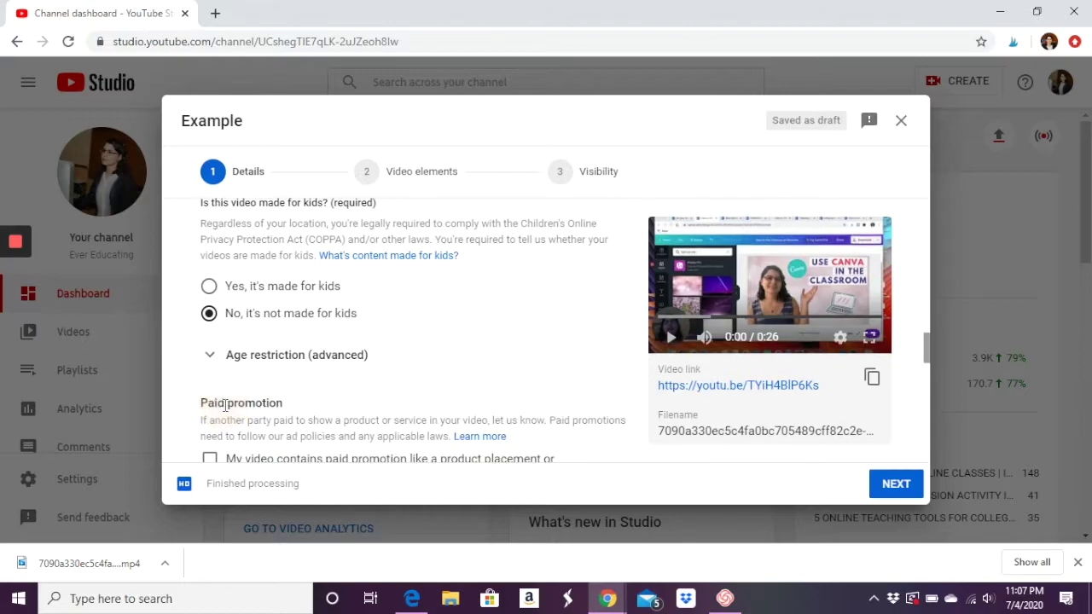
pyautogui.scroll(-2, 176, 418)
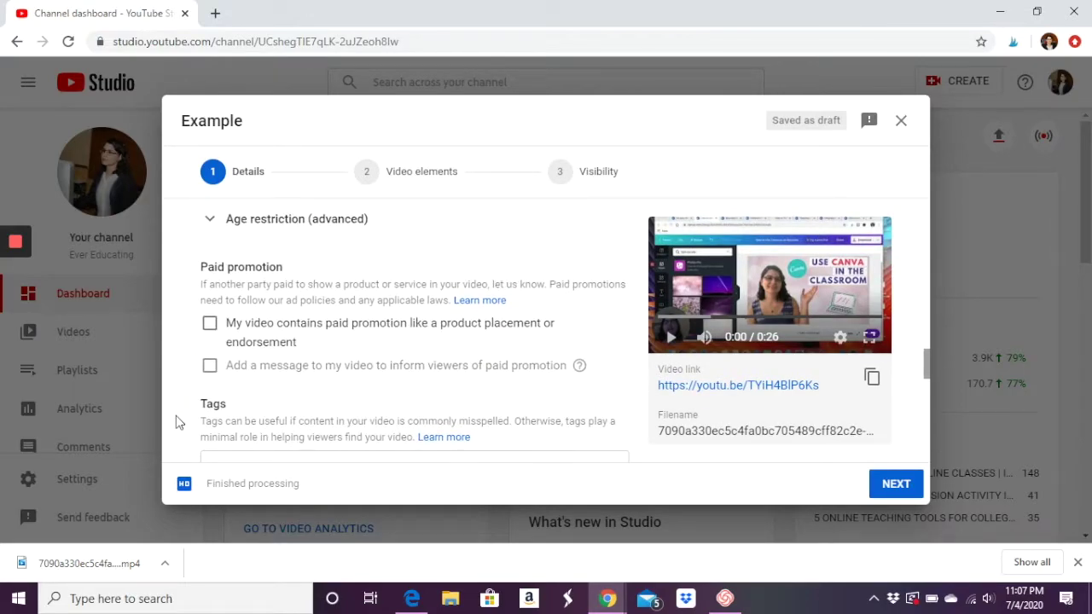
pyautogui.scroll(-1, 176, 421)
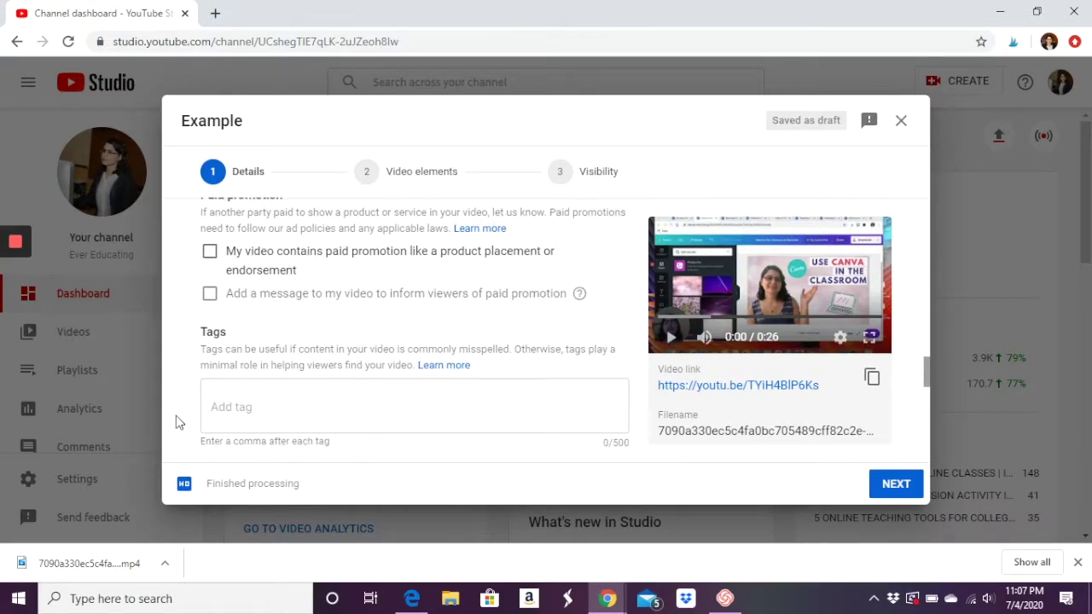
pyautogui.scroll(-1, 175, 421)
pyautogui.scroll(2, 176, 415)
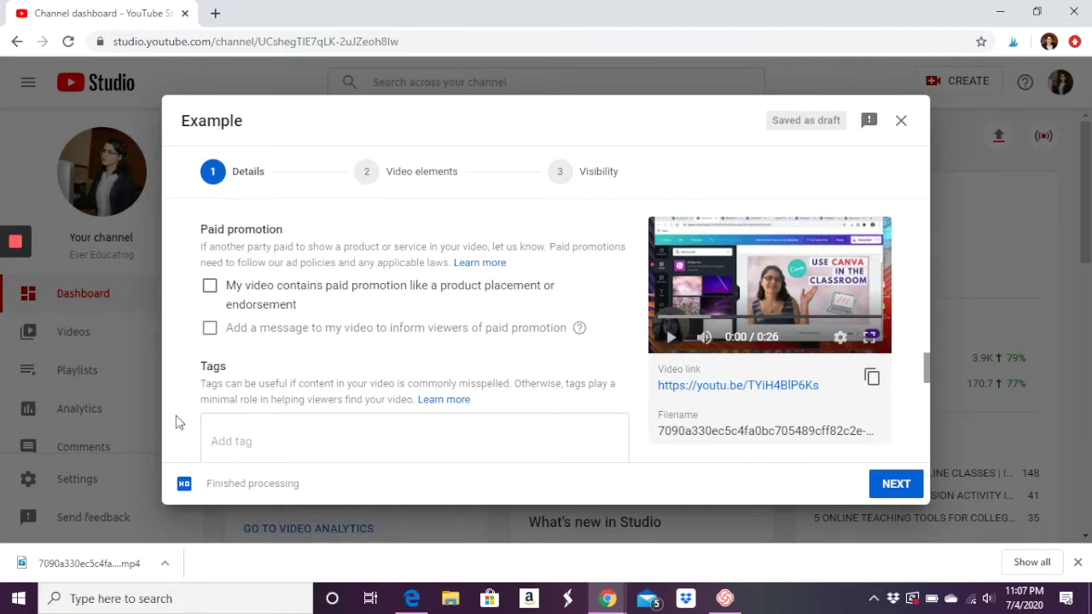
pyautogui.scroll(-1, 176, 415)
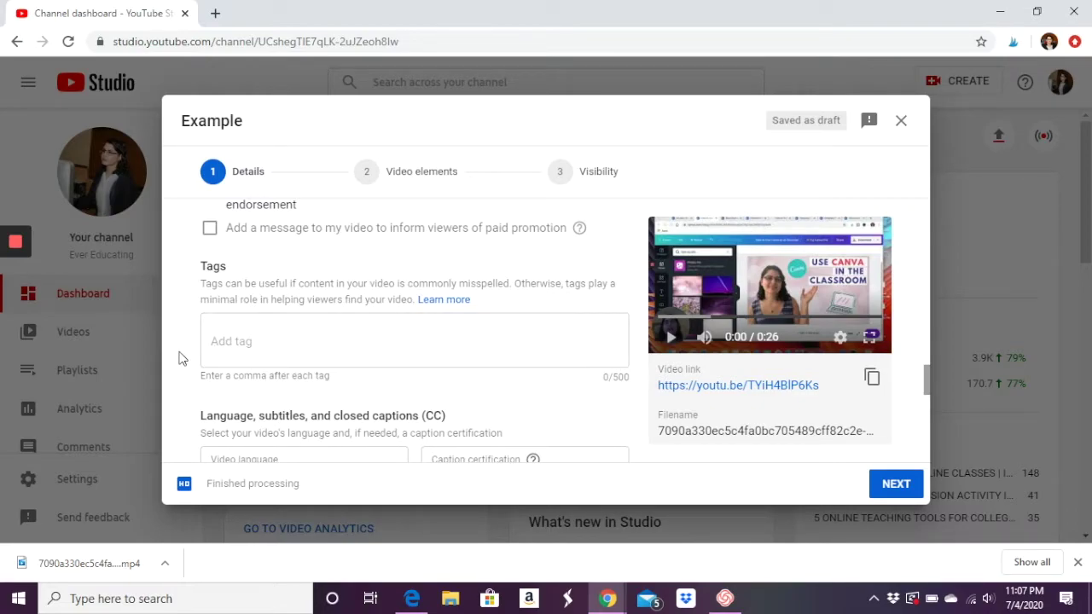
pyautogui.scroll(-3, 179, 358)
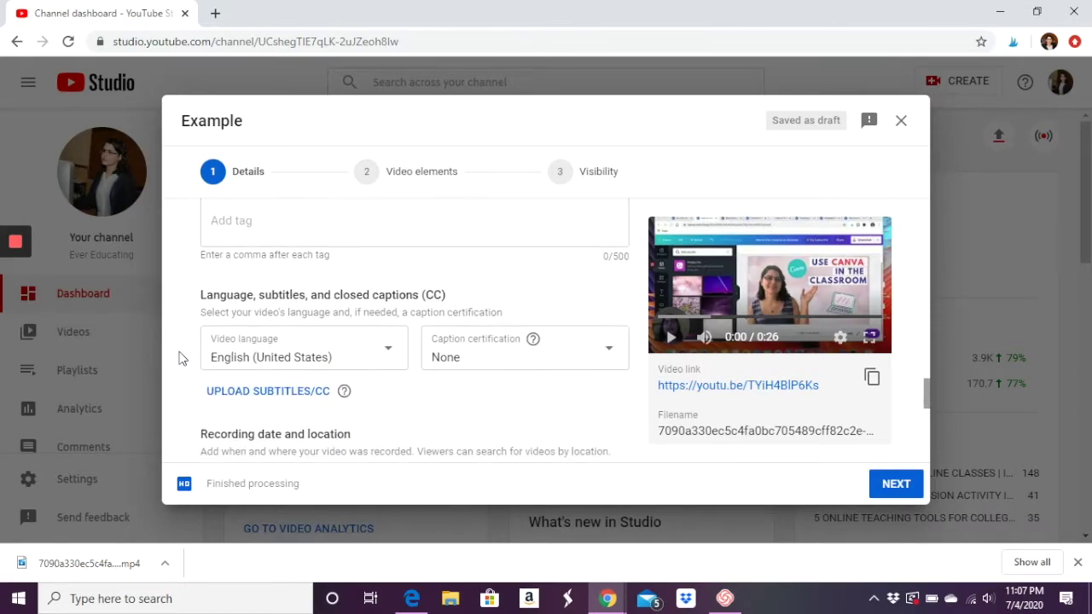
pyautogui.scroll(-1, 179, 359)
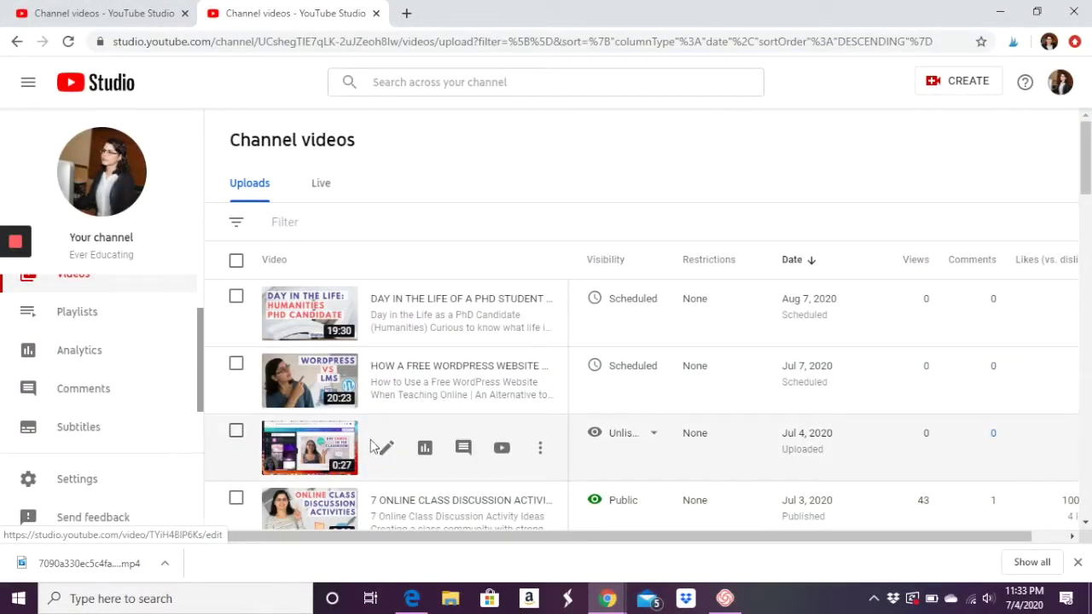
# Step: Open the Example video's Subtitles page and the options for the English (Automatic) track
pyautogui.click(290, 461)
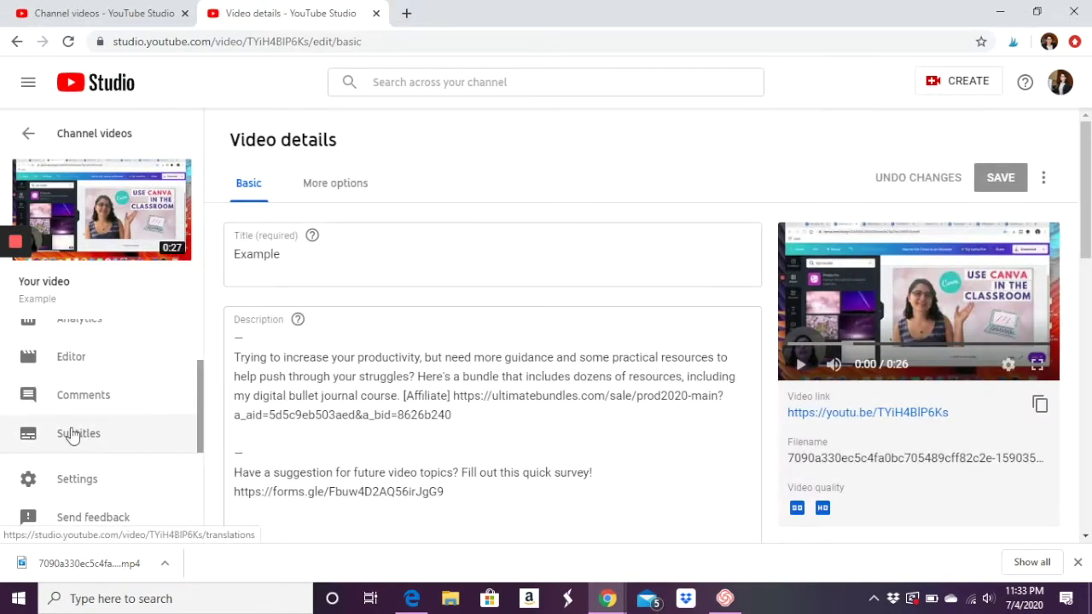
pyautogui.click(75, 435)
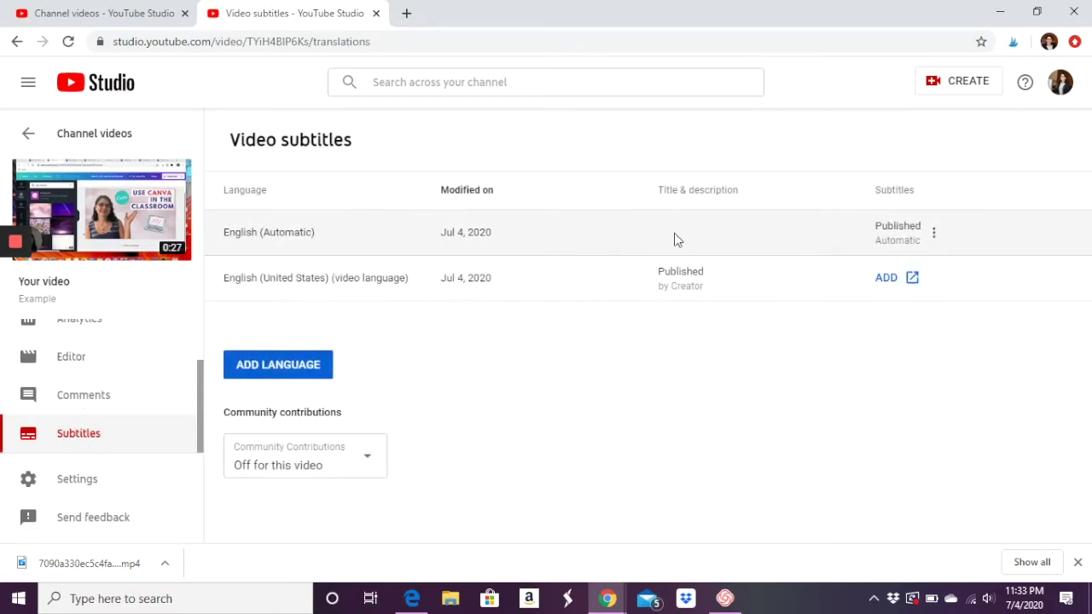
pyautogui.click(929, 233)
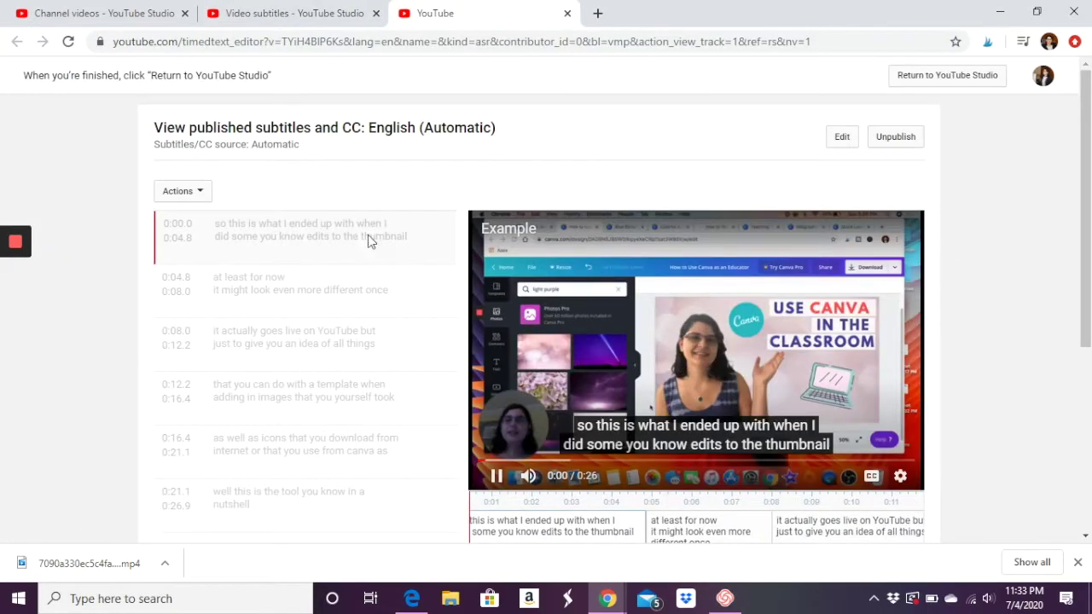
# Step: Edit the automatic English captions, capitalizing the first caption's 'so' to 'So'
pyautogui.click(842, 140)
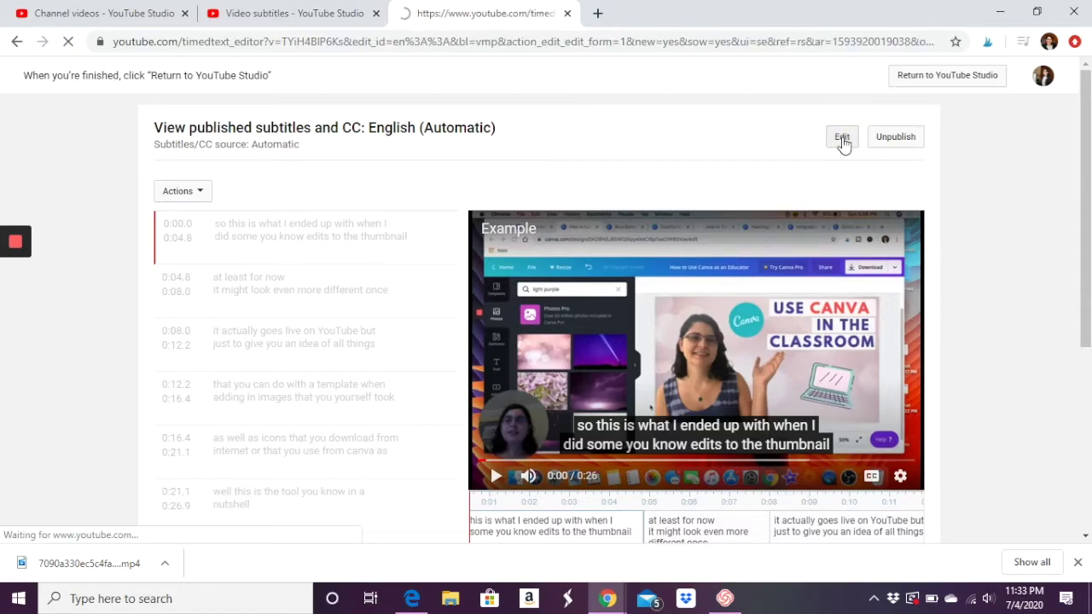
pyautogui.click(214, 280)
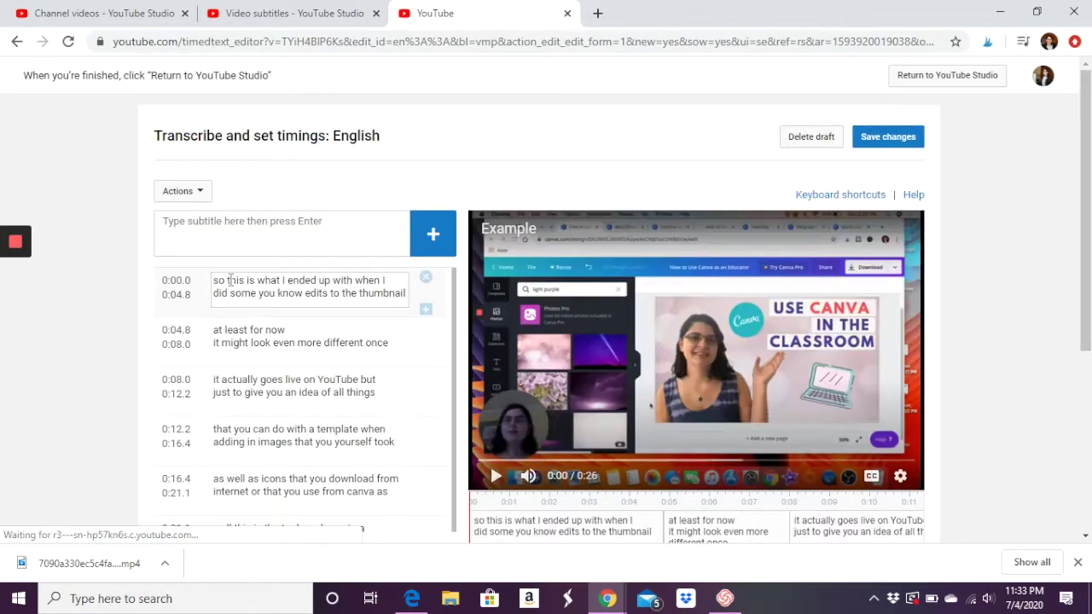
pyautogui.press('Delete')
pyautogui.write('S')
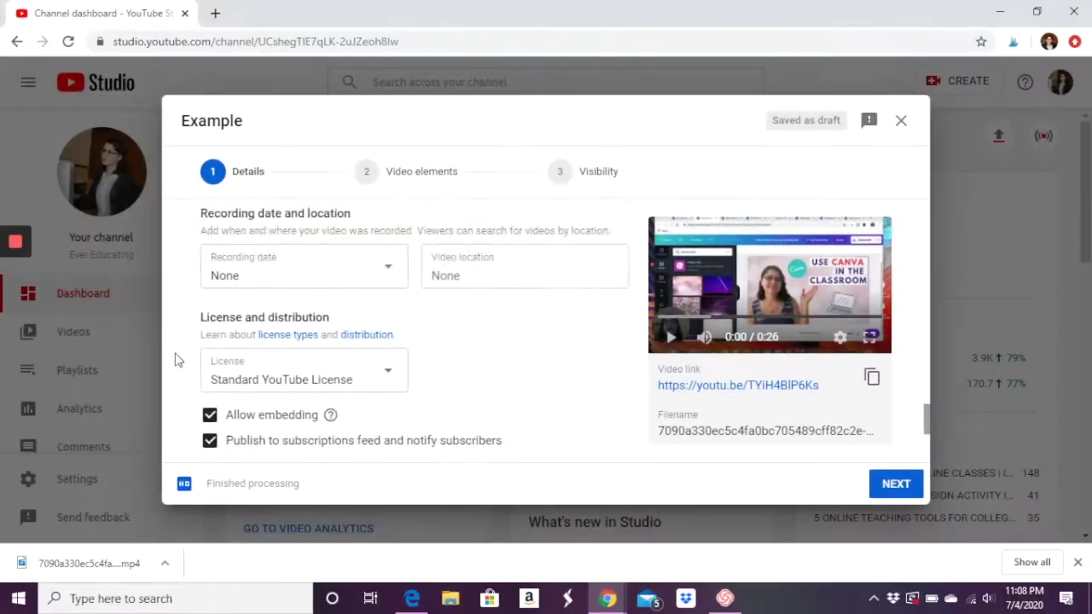
# Step: Move from Details to the Video elements step and start adding an end screen
pyautogui.scroll(-3, 175, 360)
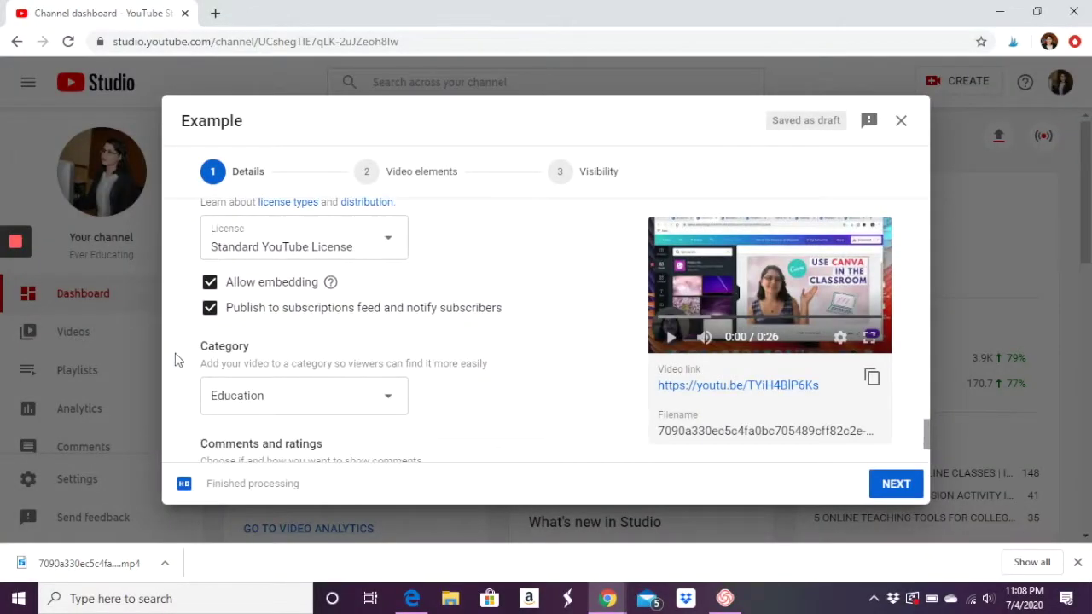
pyautogui.scroll(-1, 175, 359)
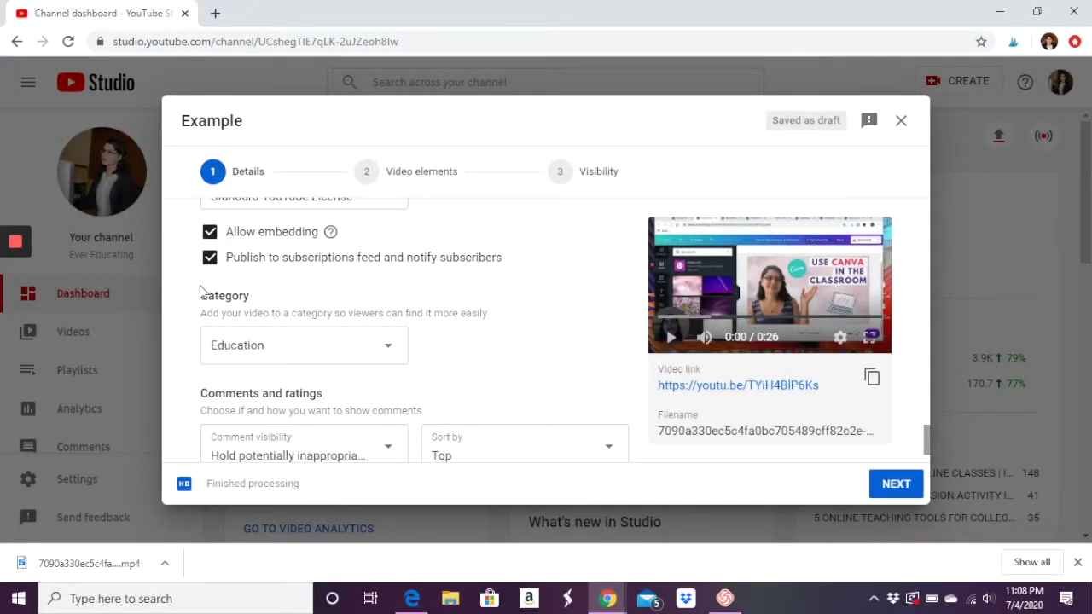
pyautogui.scroll(-1, 200, 338)
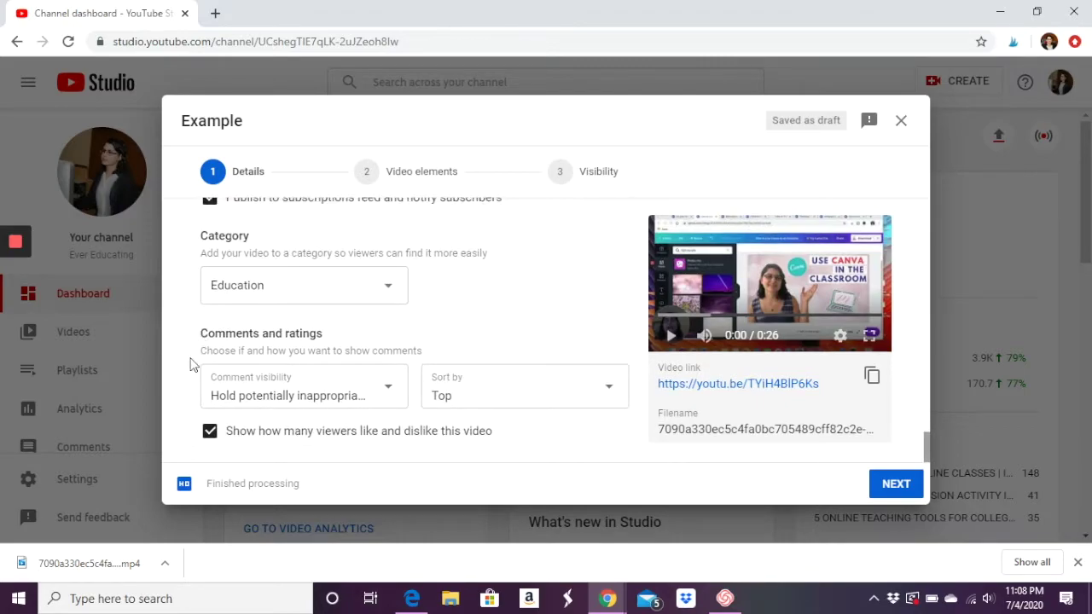
pyautogui.click(901, 486)
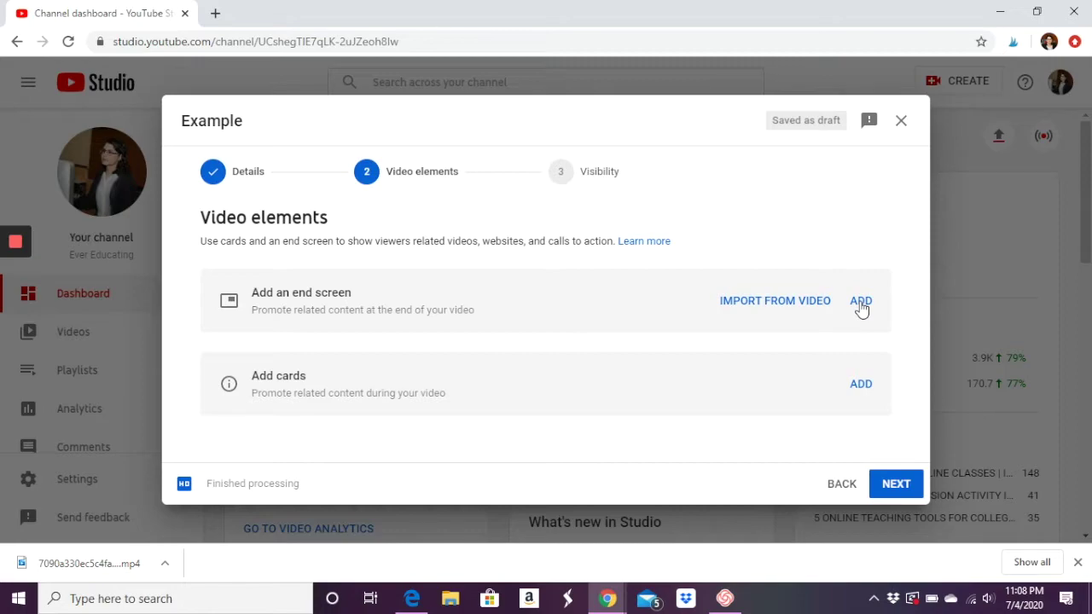
pyautogui.click(861, 303)
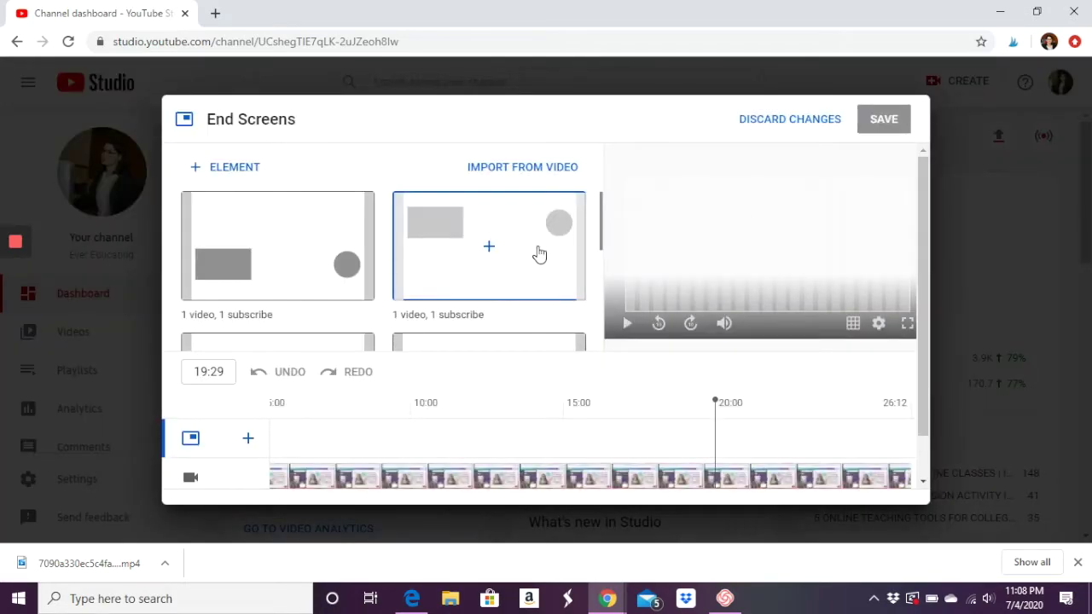
pyautogui.click(489, 250)
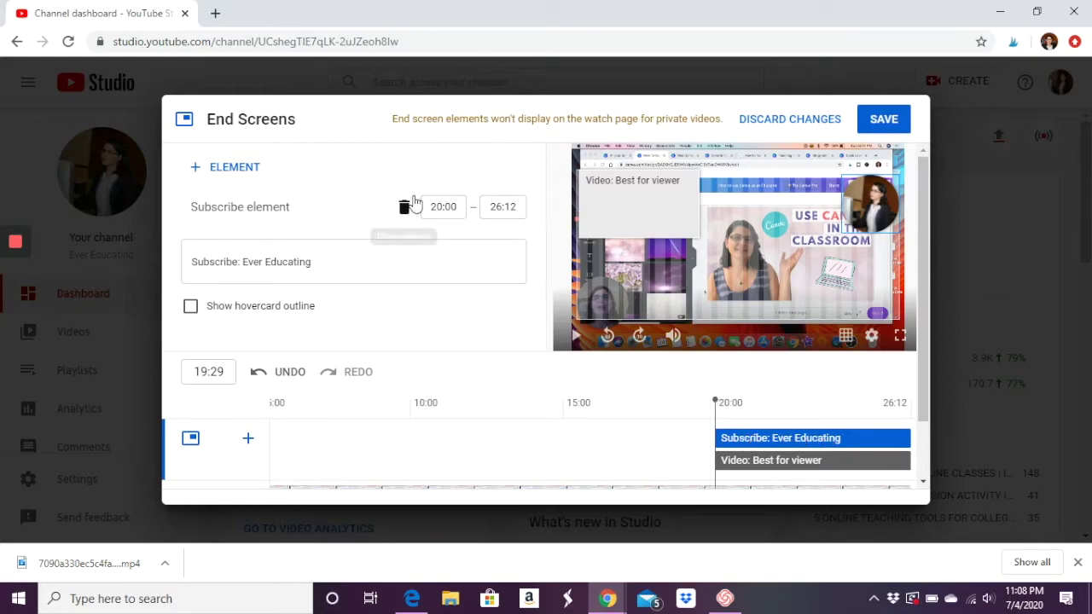
pyautogui.click(773, 122)
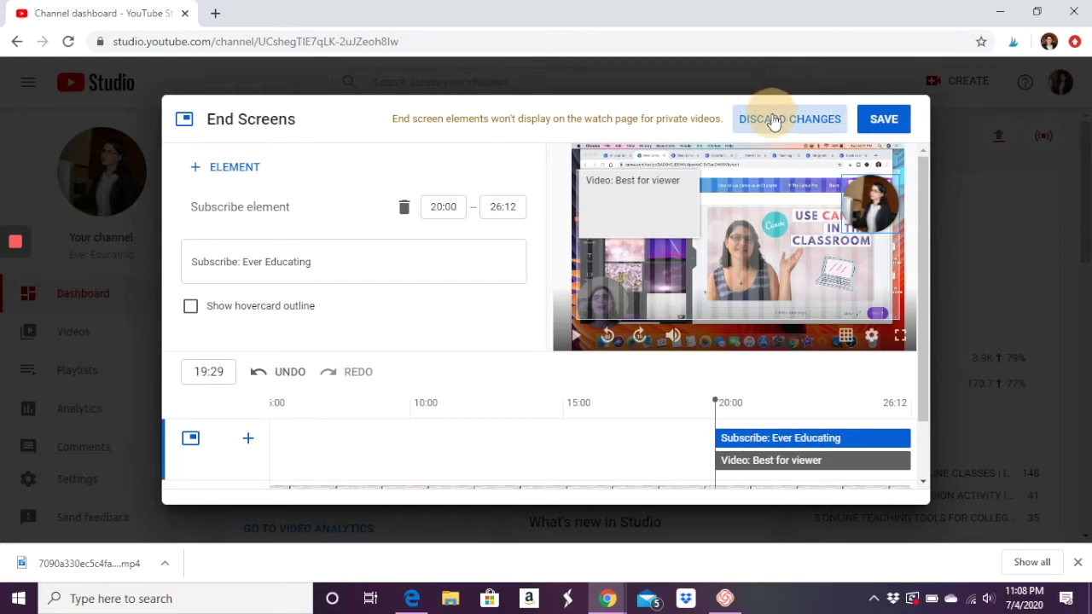
pyautogui.click(861, 386)
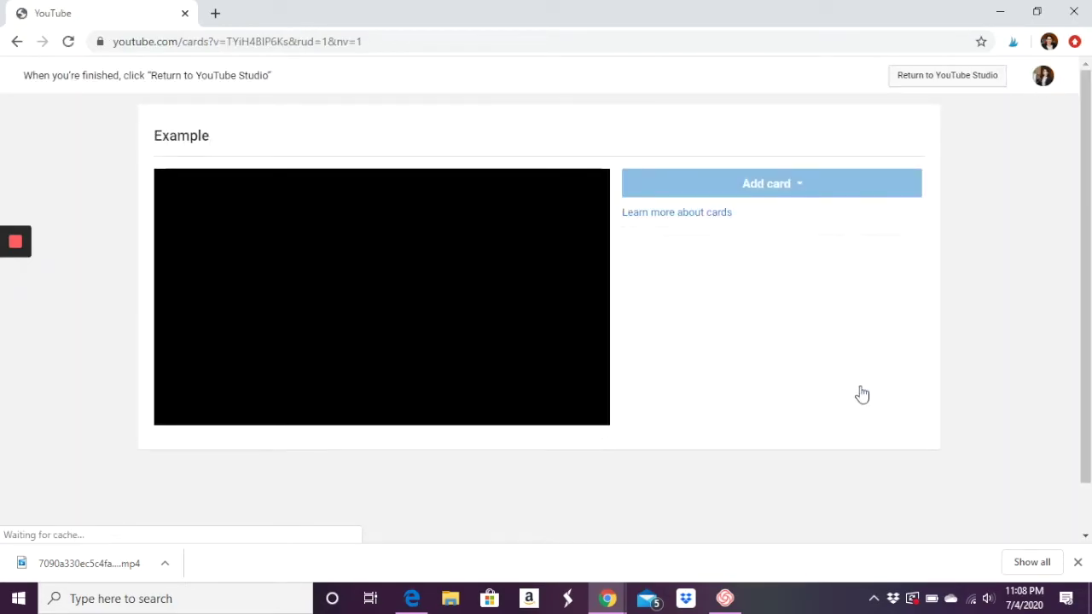
pyautogui.click(182, 412)
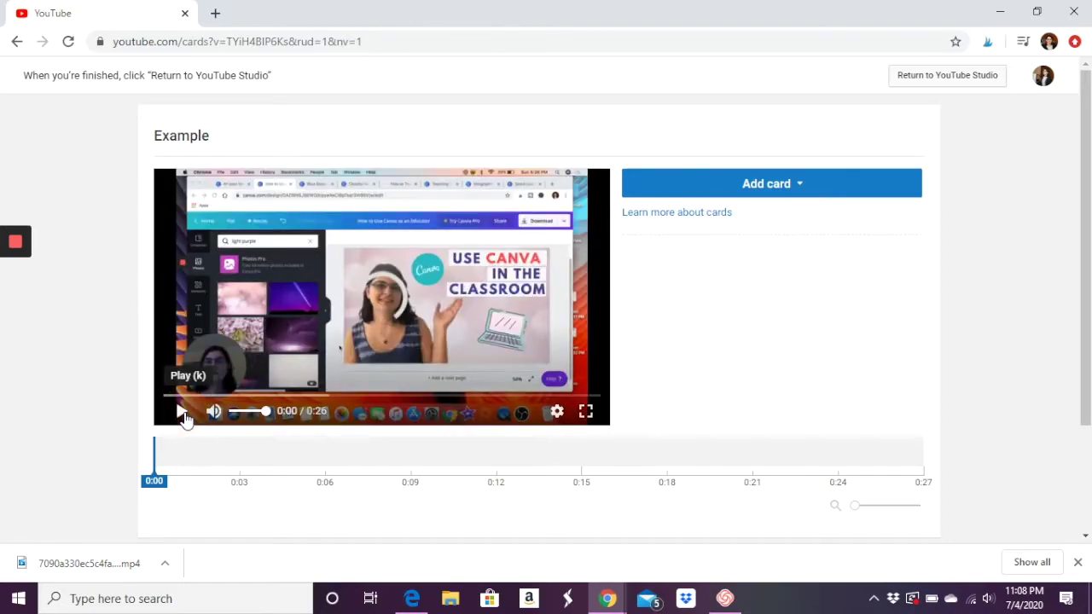
pyautogui.click(373, 397)
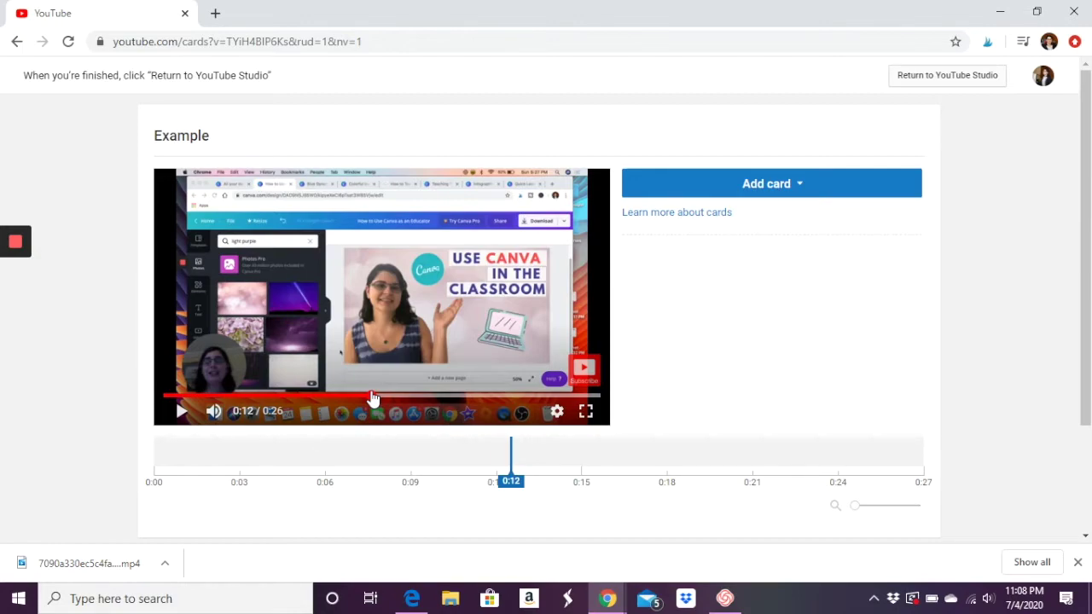
pyautogui.click(775, 189)
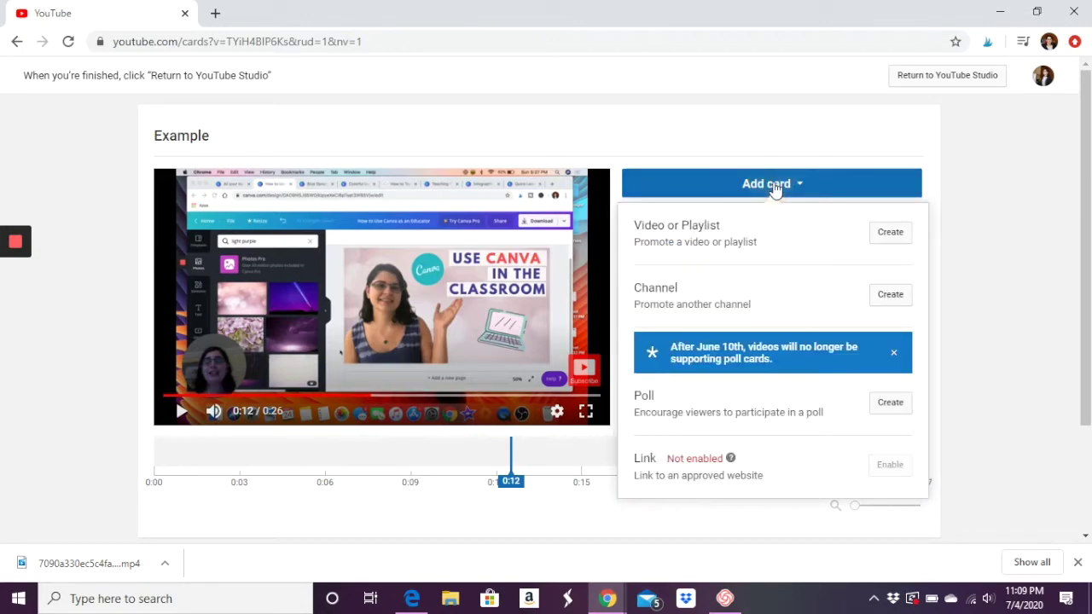
pyautogui.click(890, 234)
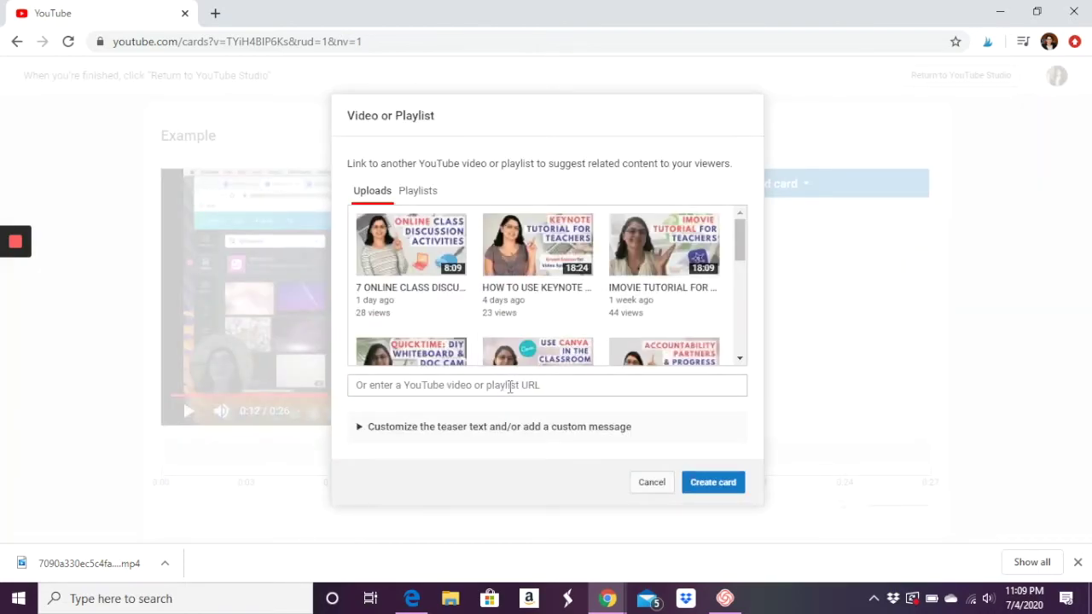
pyautogui.click(510, 386)
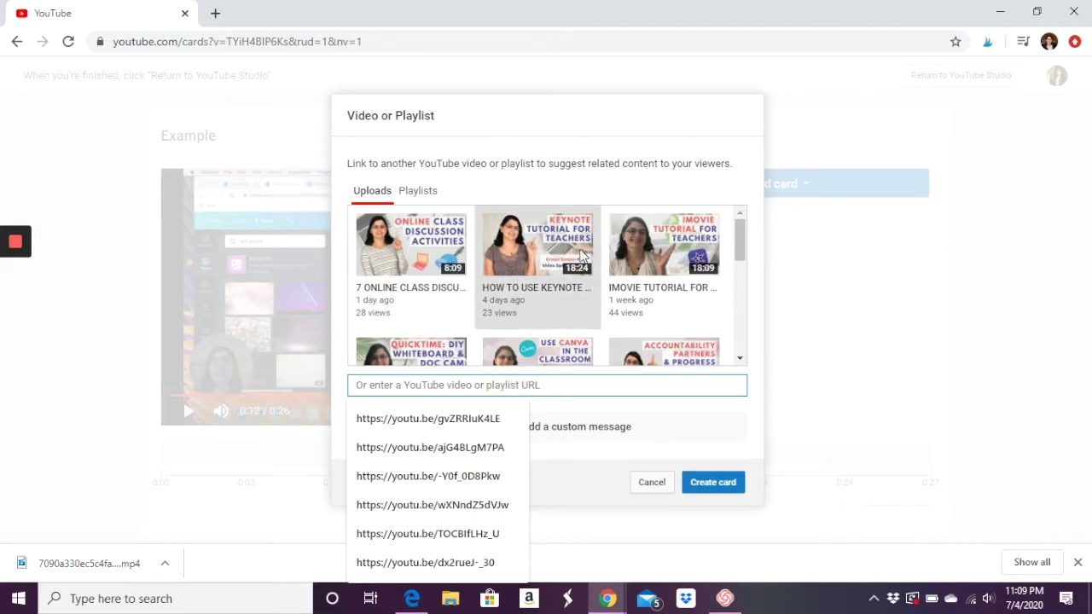
pyautogui.click(650, 483)
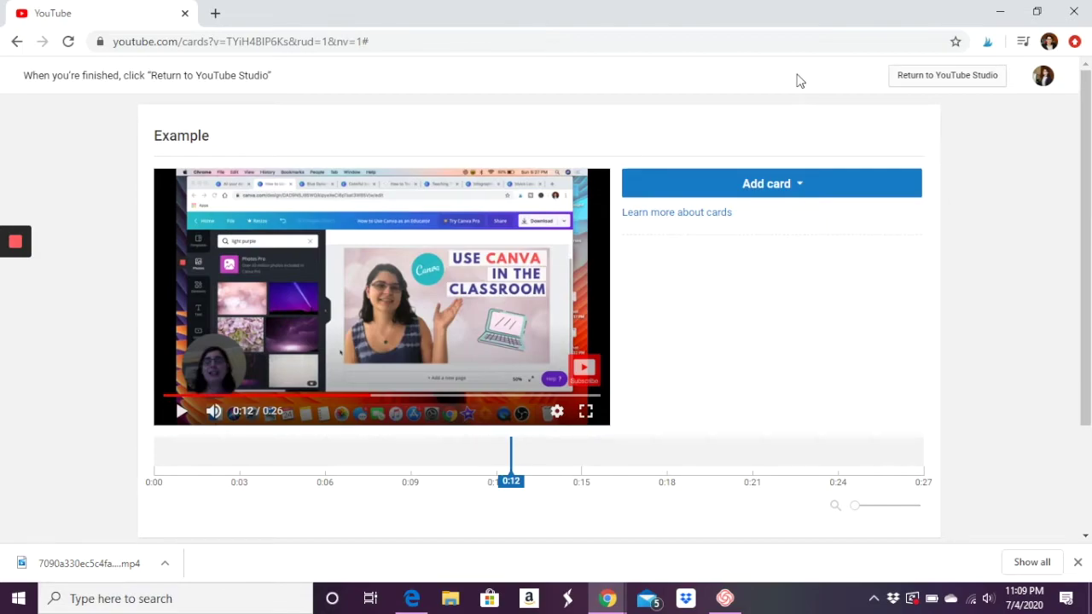
pyautogui.click(938, 77)
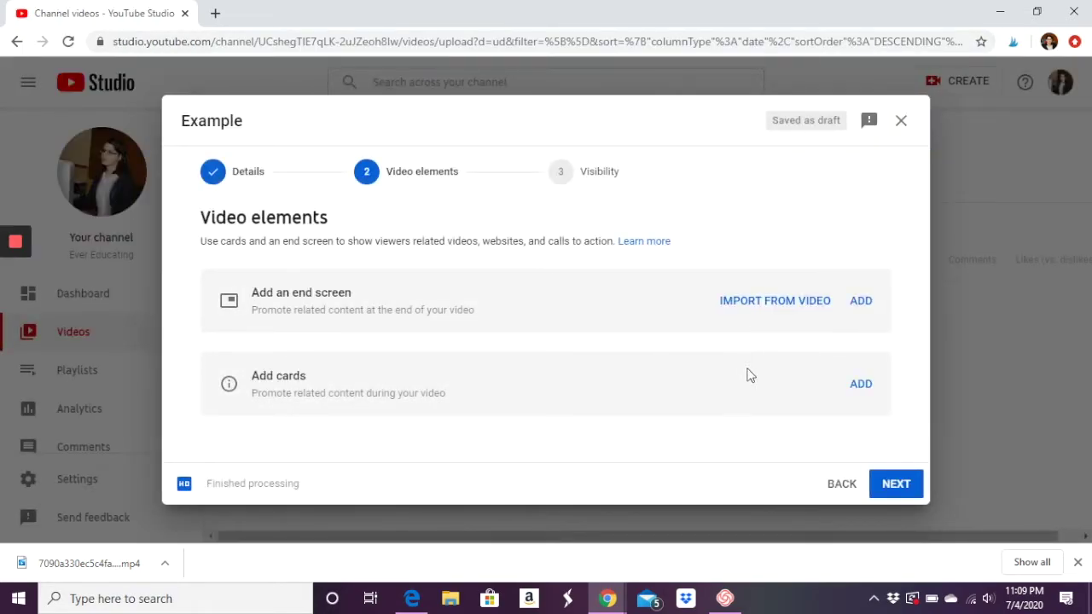
# Step: Advance to Visibility and save the Example video as Unlisted
pyautogui.click(896, 484)
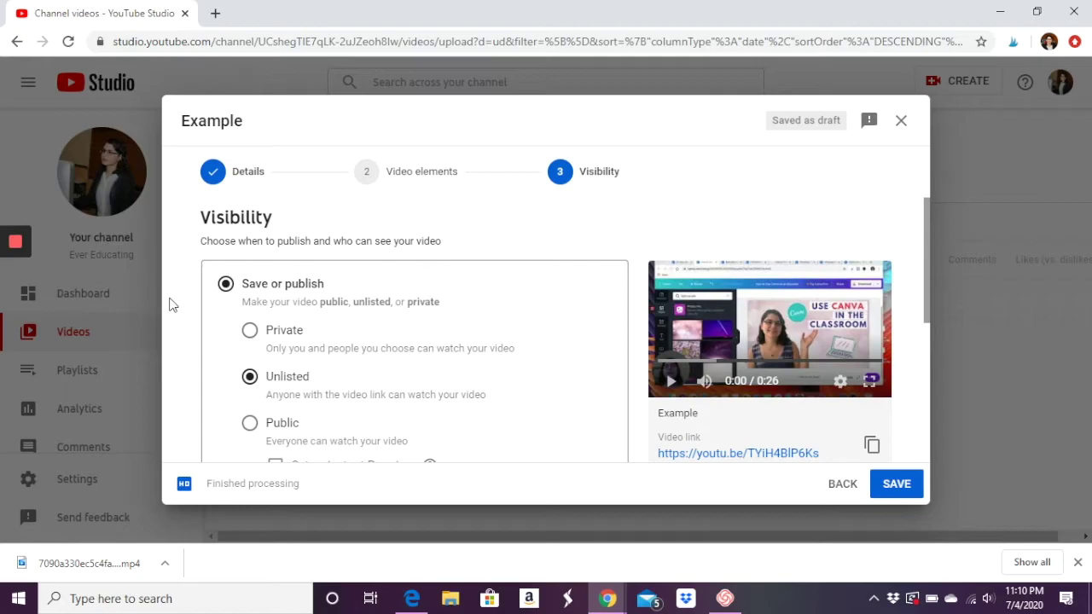
pyautogui.scroll(-1, 225, 372)
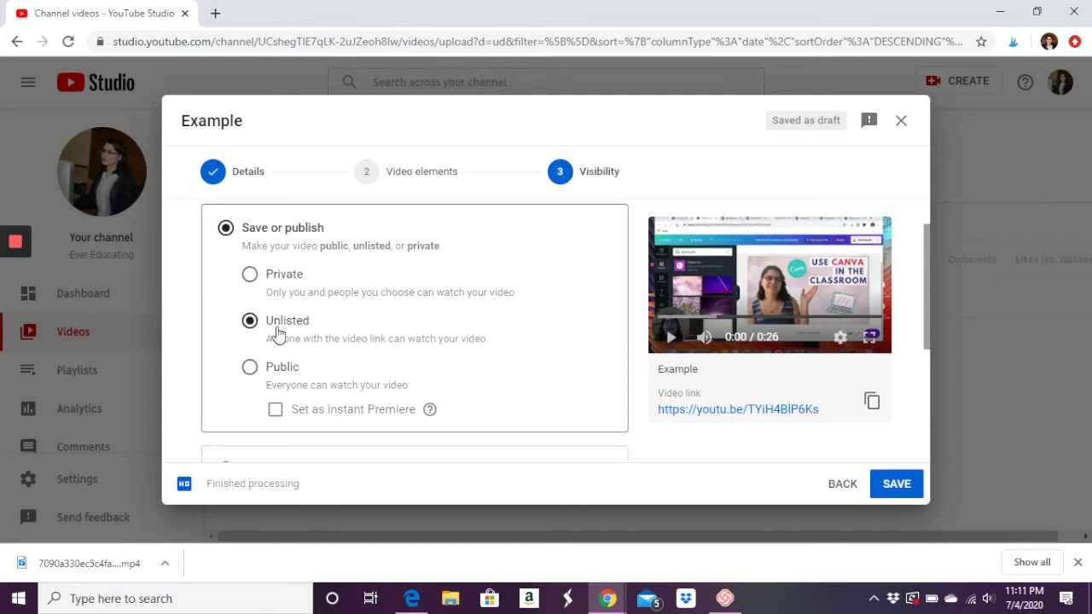
pyautogui.scroll(-3, 196, 390)
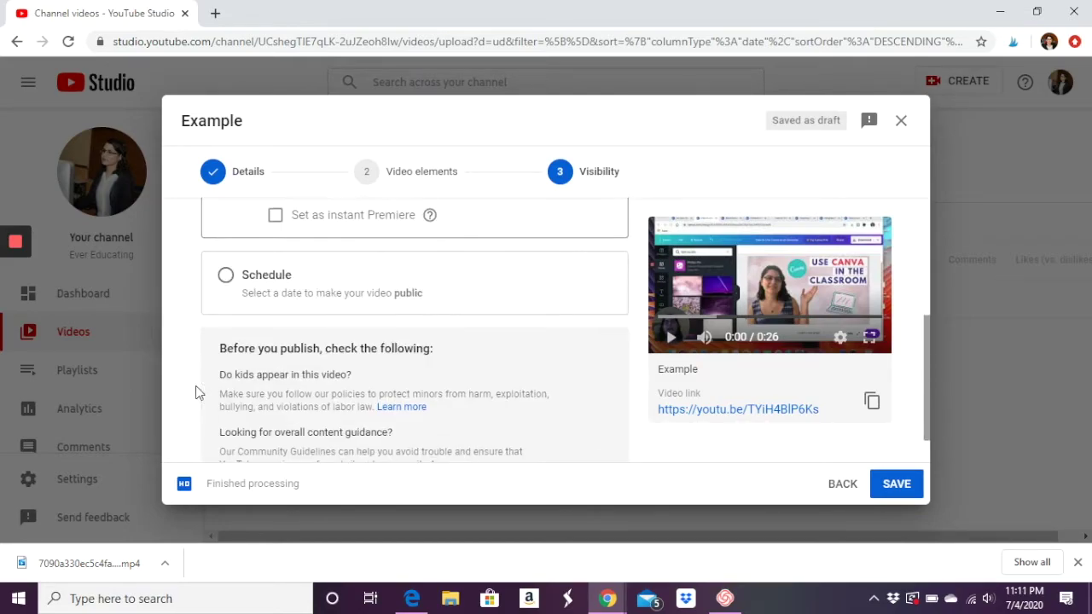
pyautogui.rightClick(196, 390)
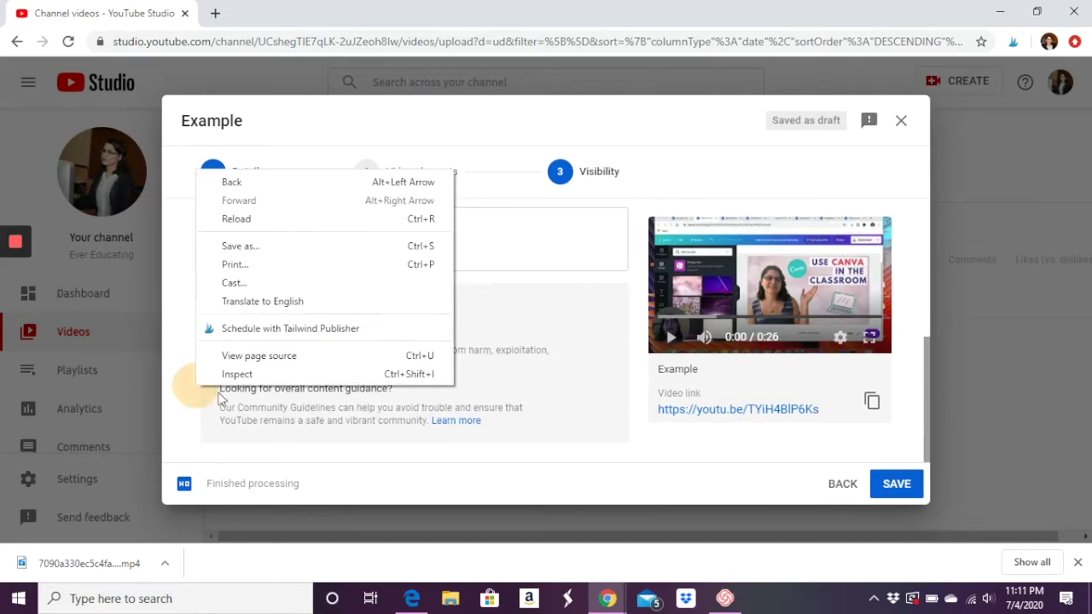
pyautogui.click(896, 491)
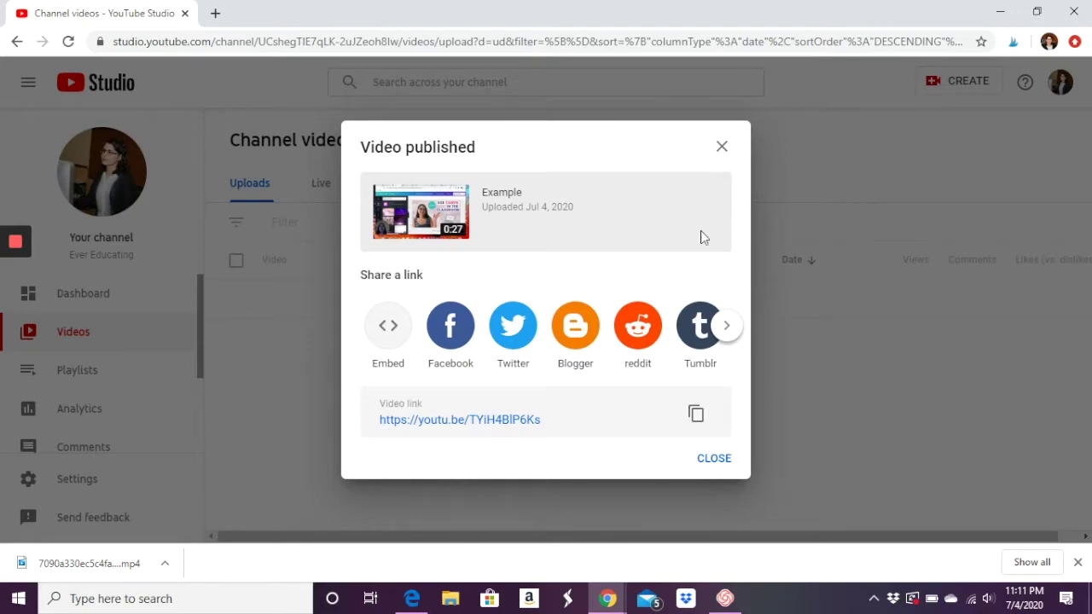
# Step: Close the published confirmation and copy Example's shareable link from its row menu
pyautogui.click(720, 154)
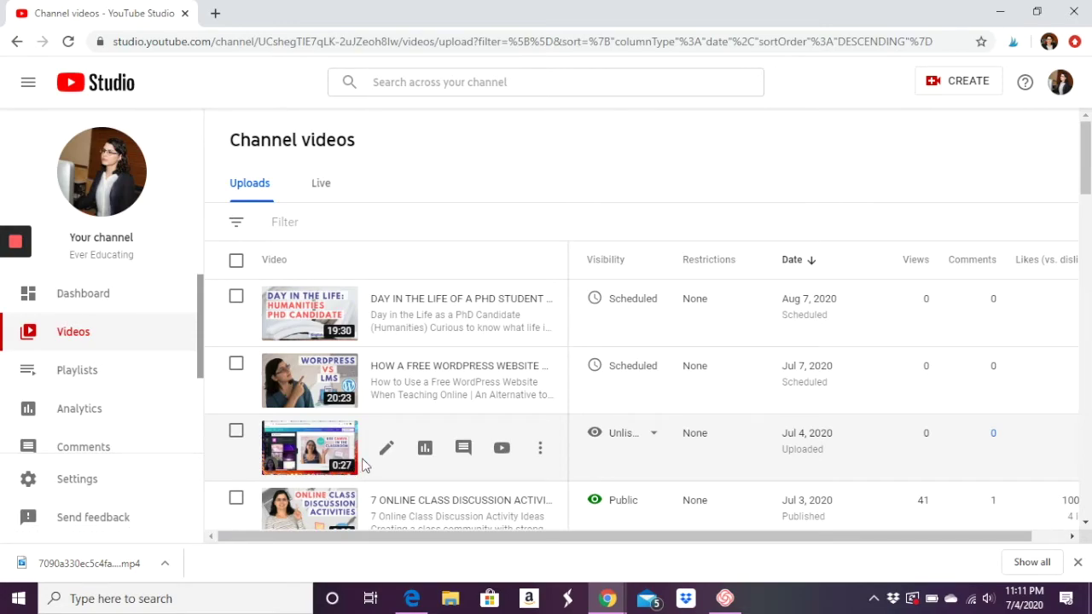
pyautogui.click(540, 449)
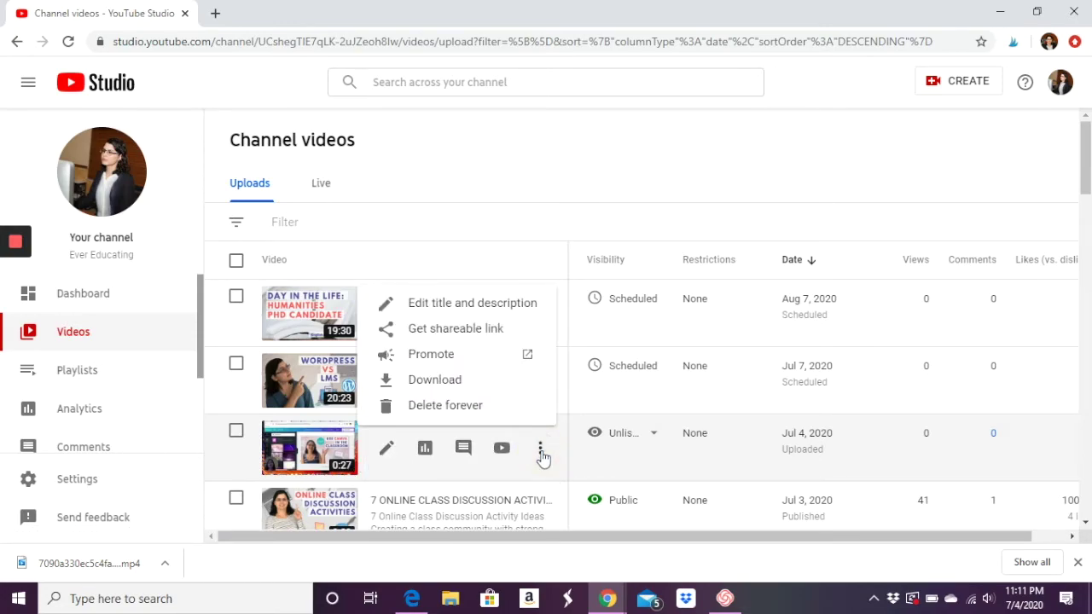
pyautogui.click(442, 331)
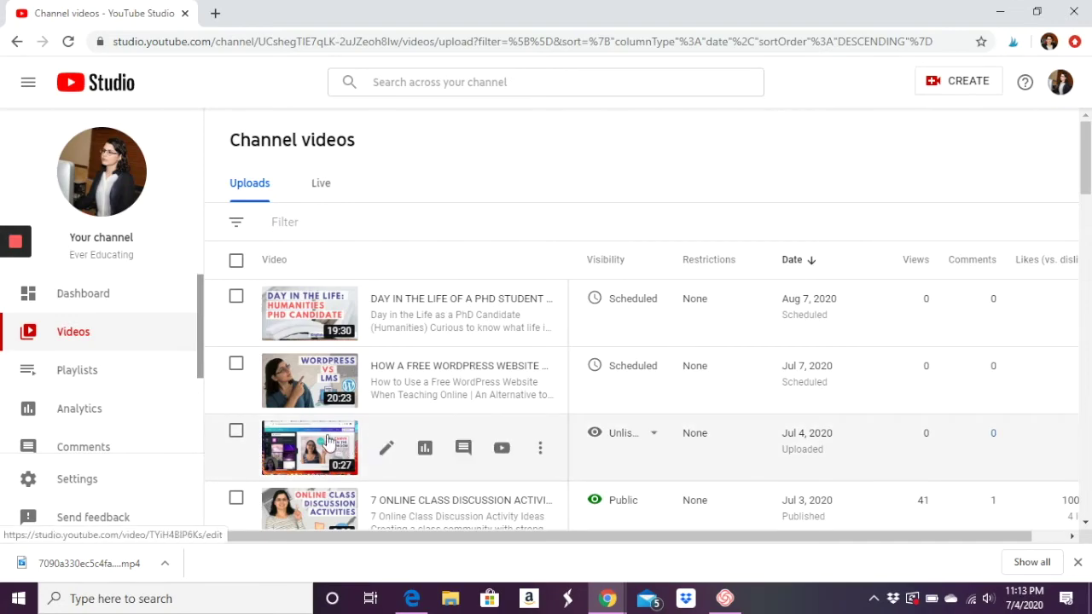
# Step: Open the Example video's More options details and show the Comment visibility dropdown choices
pyautogui.click(311, 450)
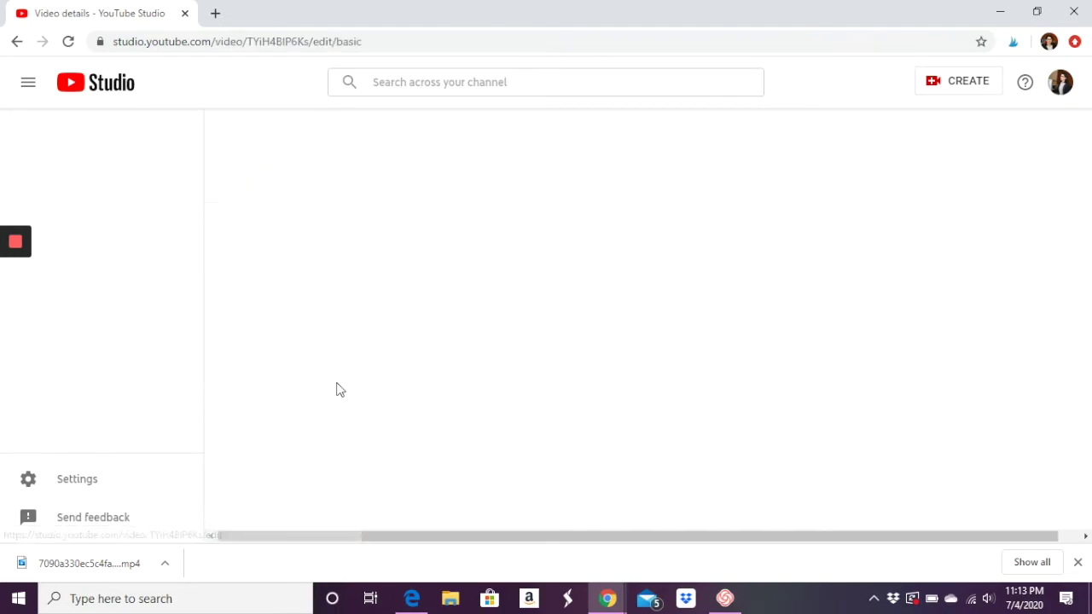
pyautogui.click(341, 186)
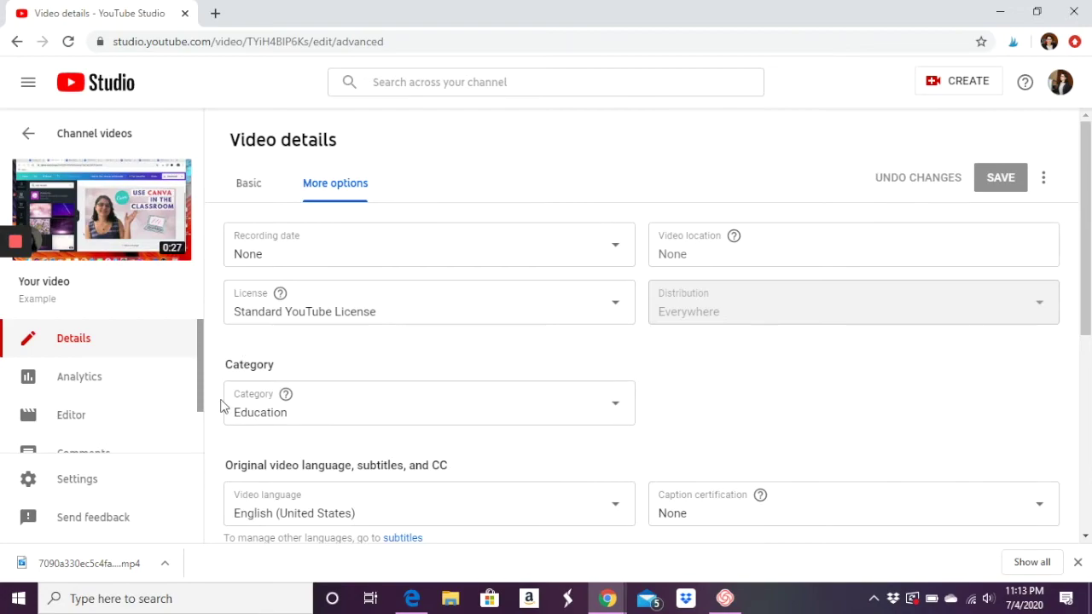
pyautogui.scroll(-4, 222, 405)
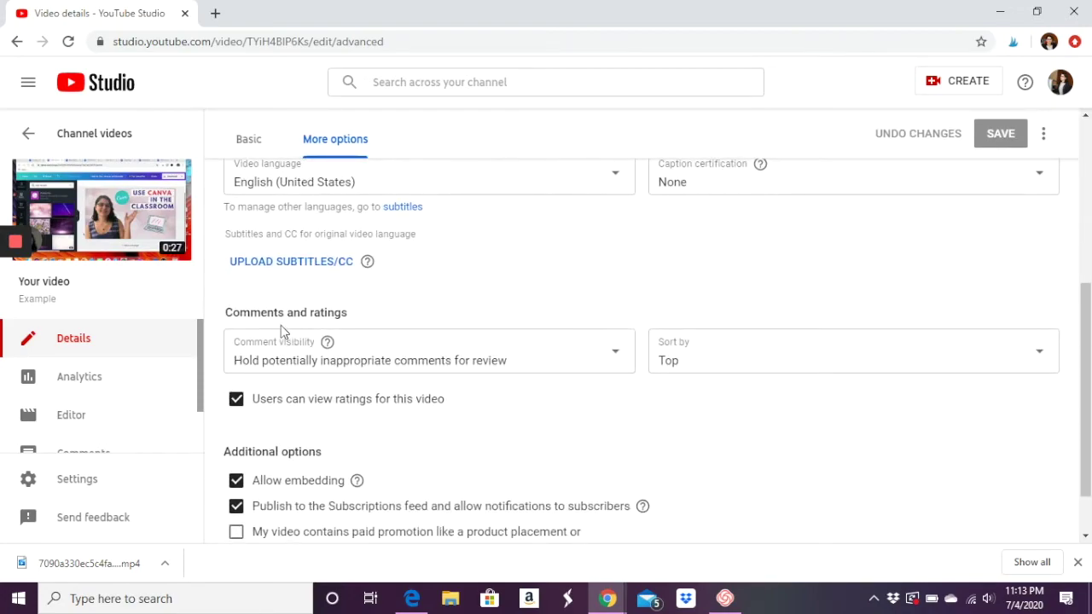
pyautogui.click(614, 358)
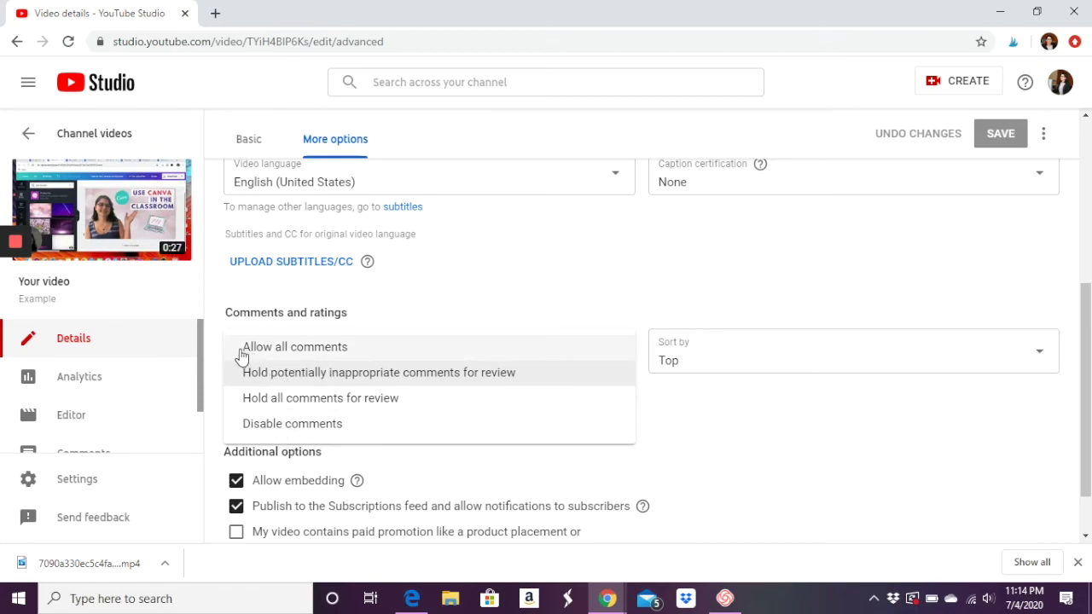
# Step: Keep comment visibility at 'Hold potentially inappropriate comments for review' and check Allow embedding
pyautogui.click(212, 351)
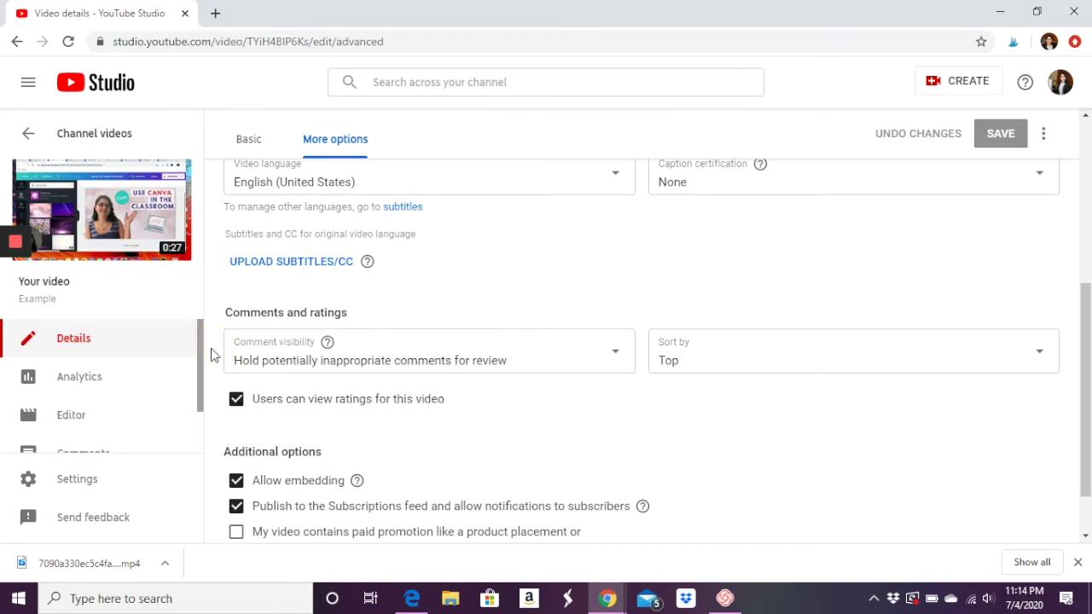
pyautogui.scroll(-1, 211, 348)
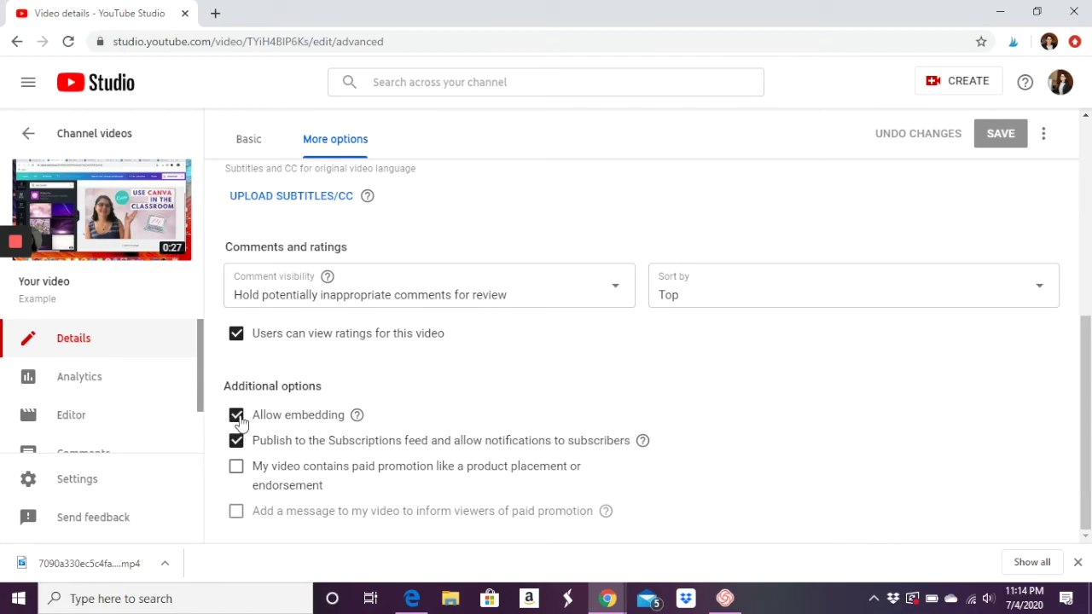